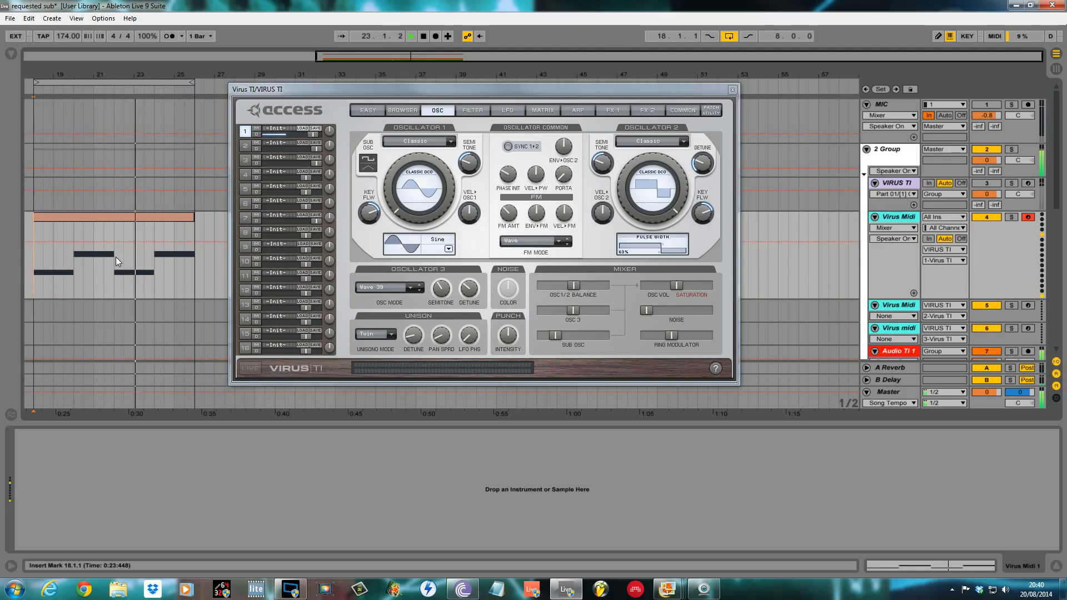
# Lower the 2 Group track volume to -0.5 and stop playback
pyautogui.moveTo(983, 160); pyautogui.dragTo(982, 168)
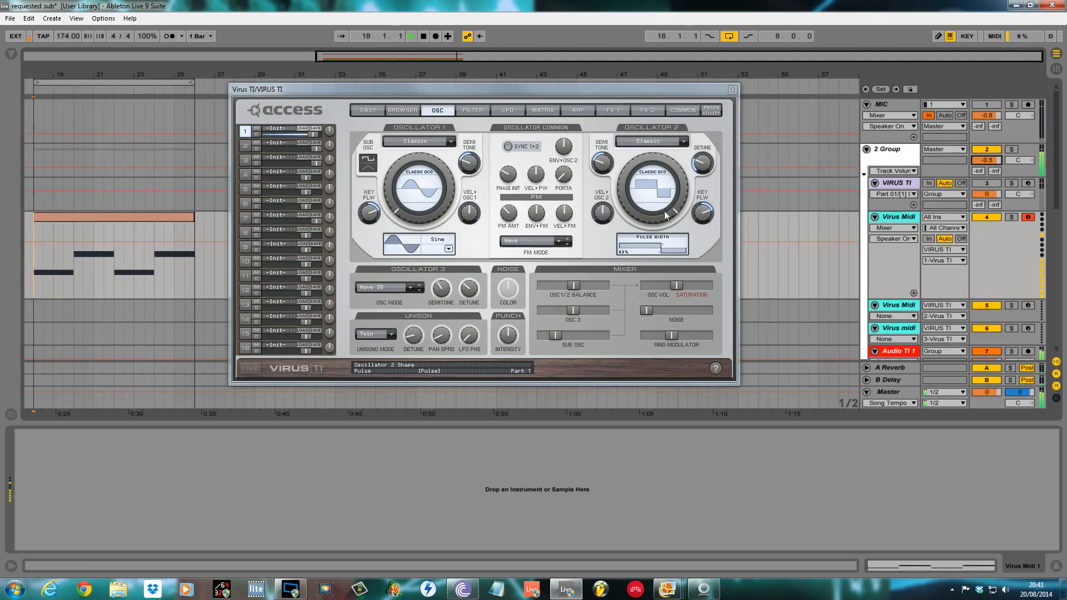
pyautogui.press('space')
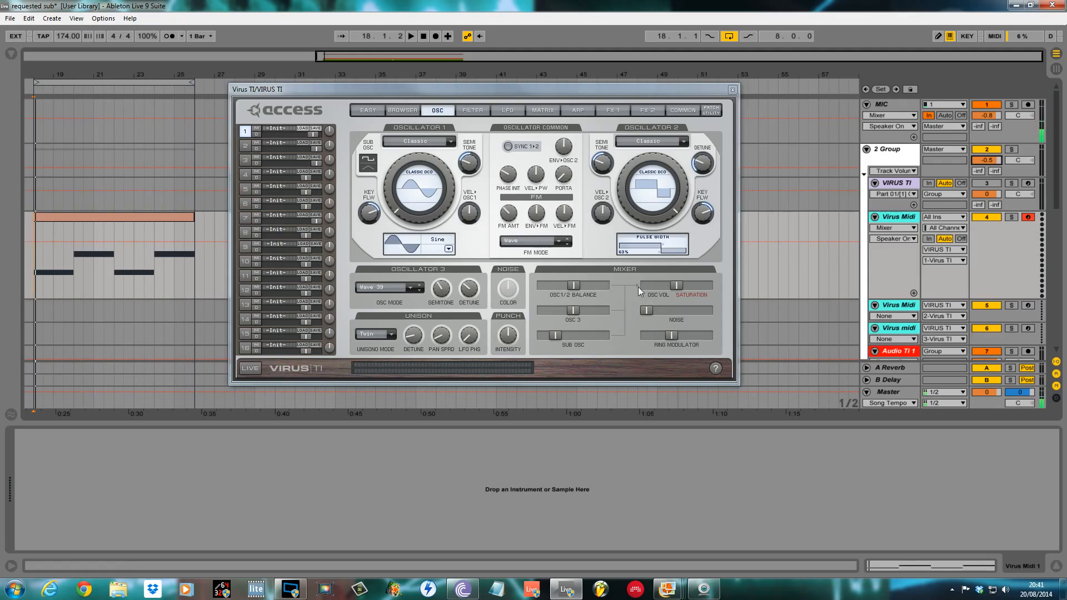
# Mute the drums group and audition the bass loop from bar 18
pyautogui.scroll(-5, 952, 222)
pyautogui.click(988, 313)
pyautogui.click(39, 152)
pyautogui.click(30, 156)
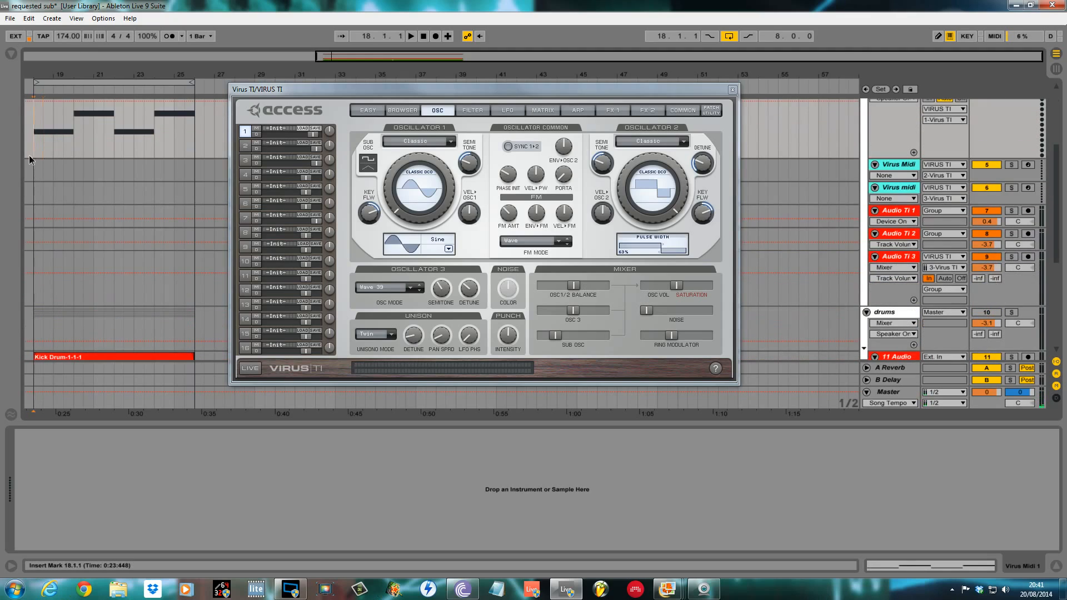
pyautogui.press('space')
pyautogui.scroll(5, 745, 165)
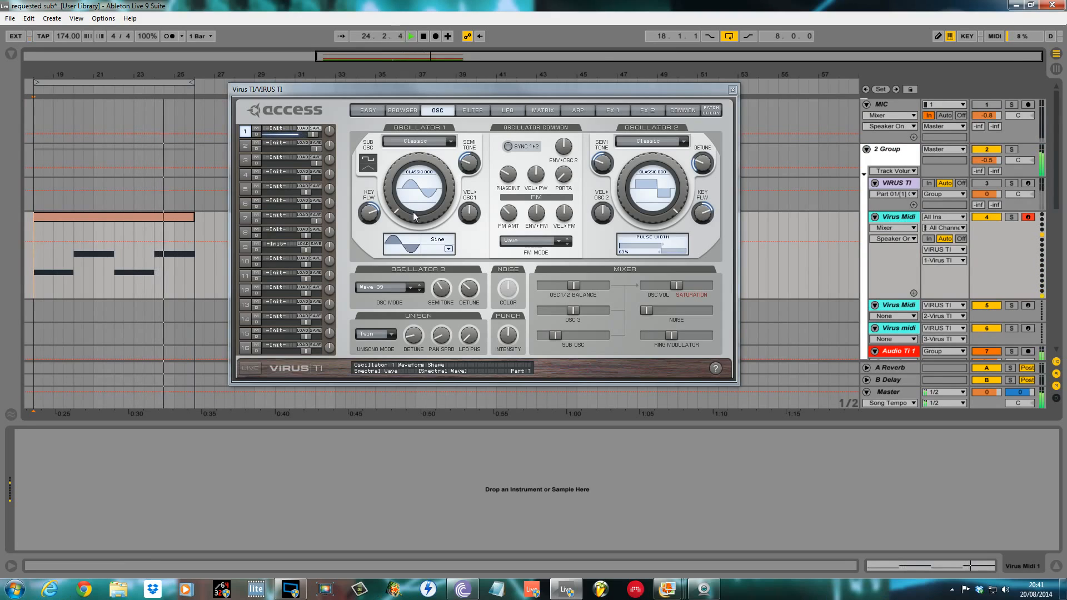
pyautogui.press('space')
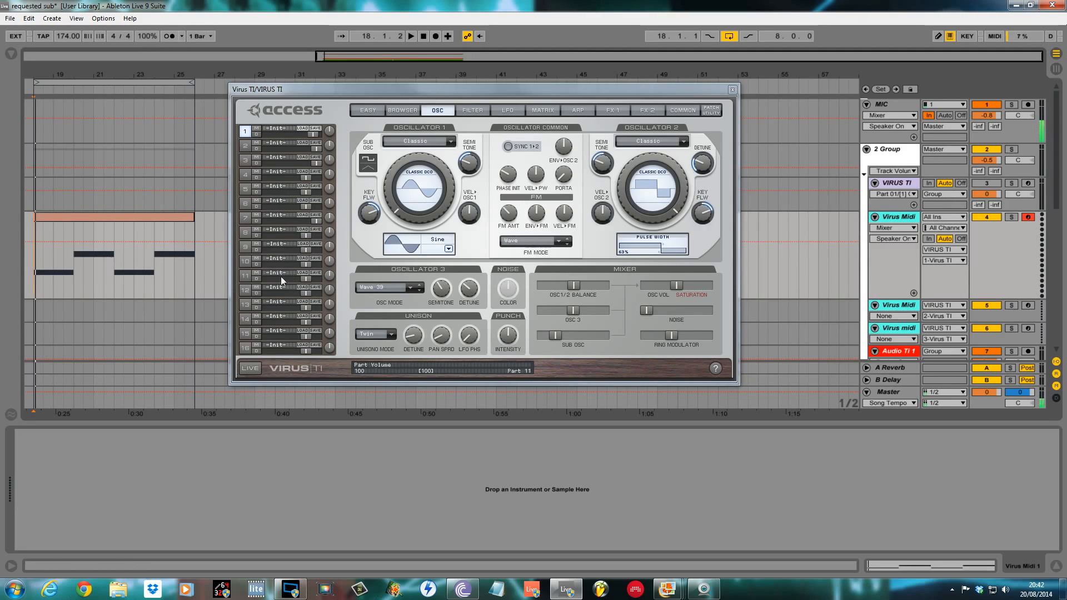
# Inspect the Virus MIDI clip's mod wheel envelope and the synth's modulation matrix assignments
pyautogui.click(157, 217)
pyautogui.doubleClick(157, 215)
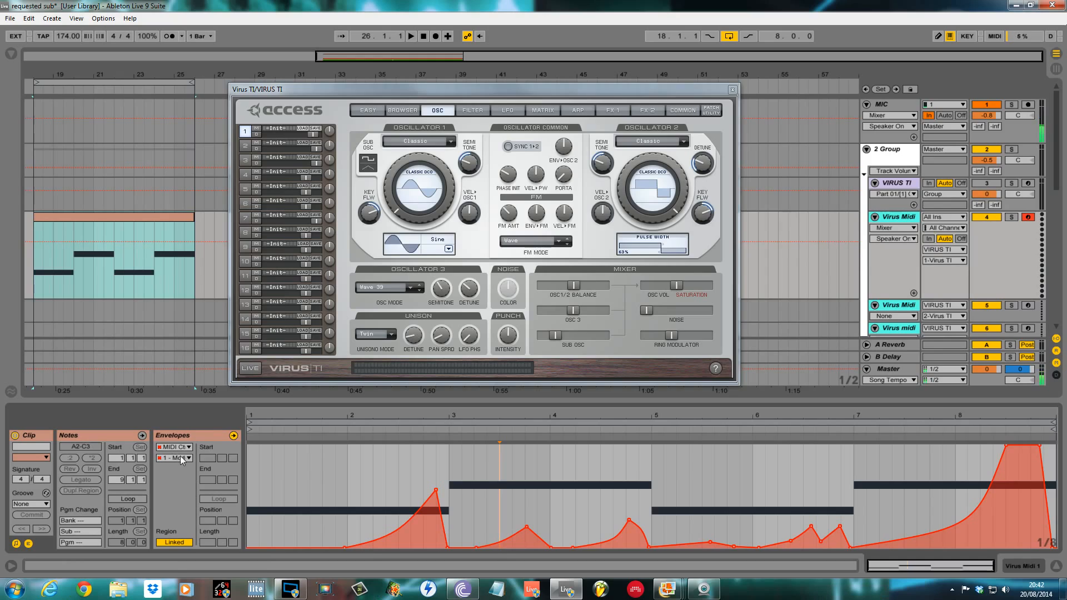
pyautogui.click(545, 110)
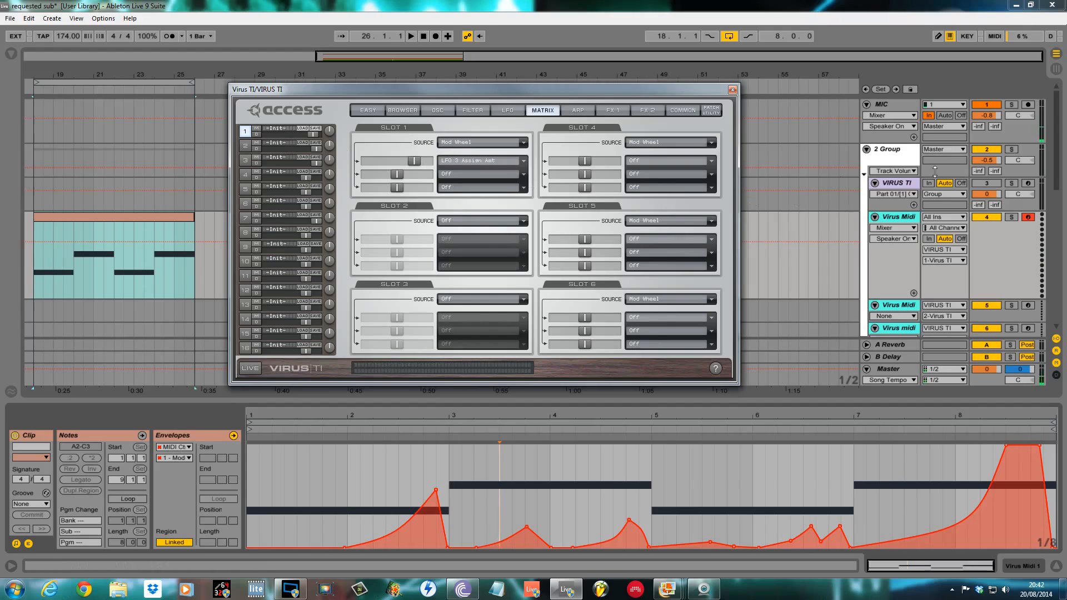
pyautogui.moveTo(1057, 181); pyautogui.dragTo(1059, 157)
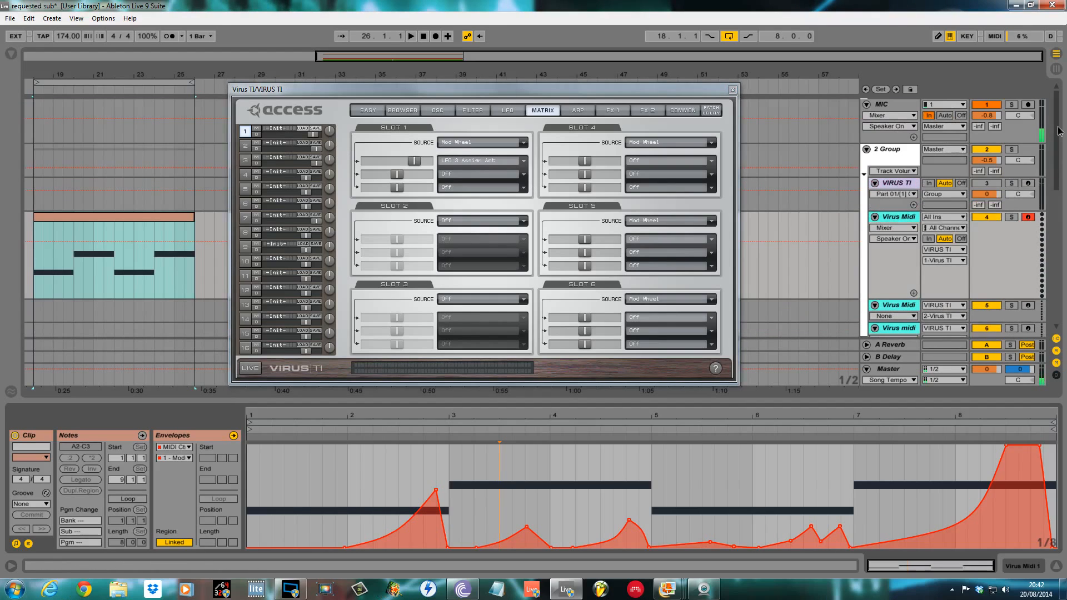
# Set oscillator 1's classic waveform to Sine and detune it to -22 semitones
pyautogui.press('space')
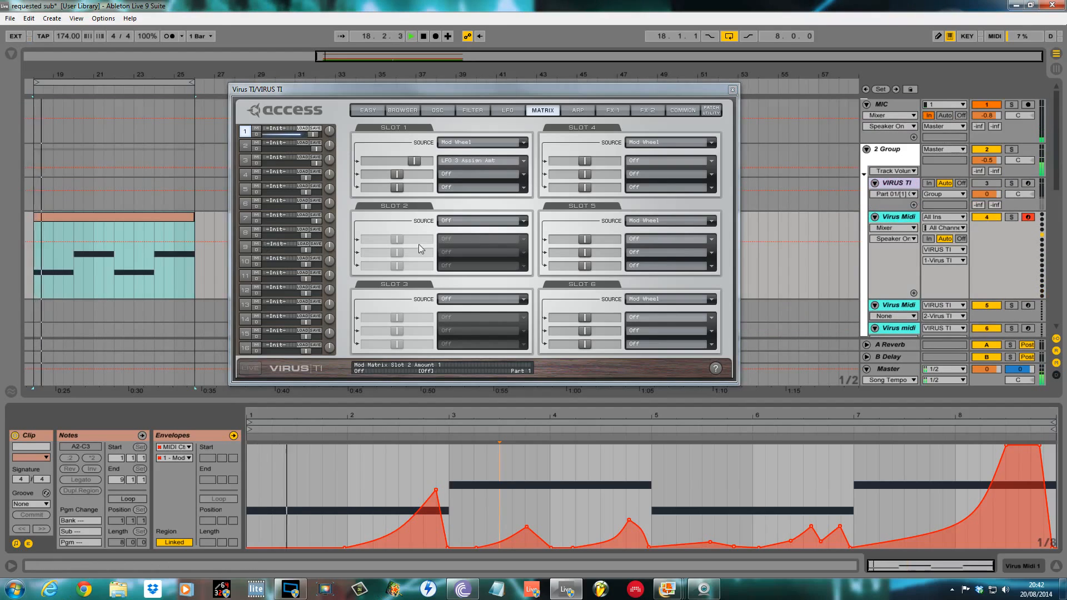
pyautogui.click(441, 114)
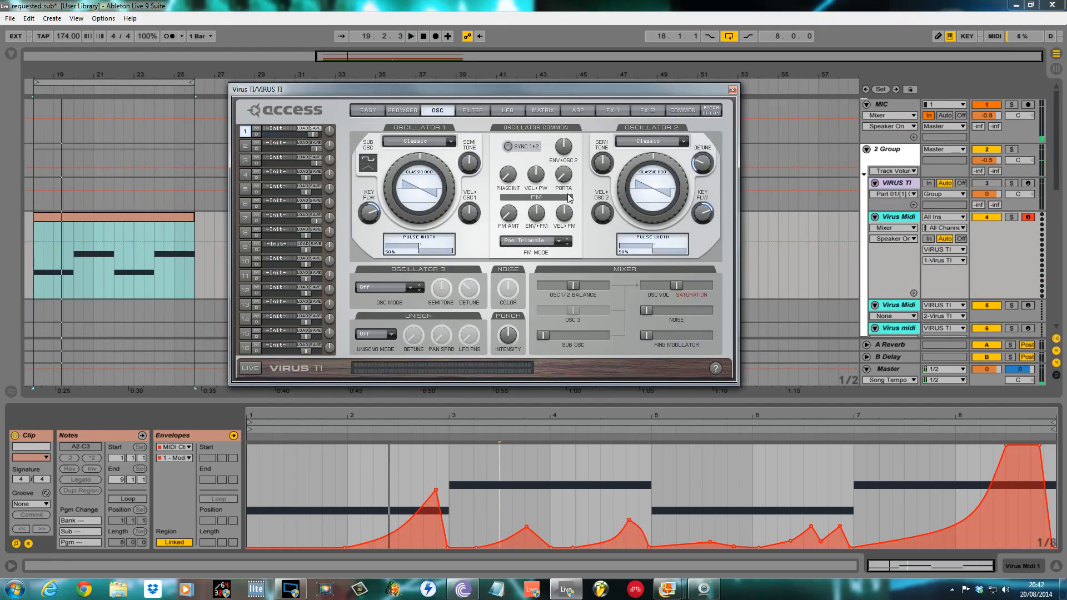
pyautogui.click(449, 141)
pyautogui.click(447, 141)
pyautogui.moveTo(417, 191); pyautogui.dragTo(399, 302)
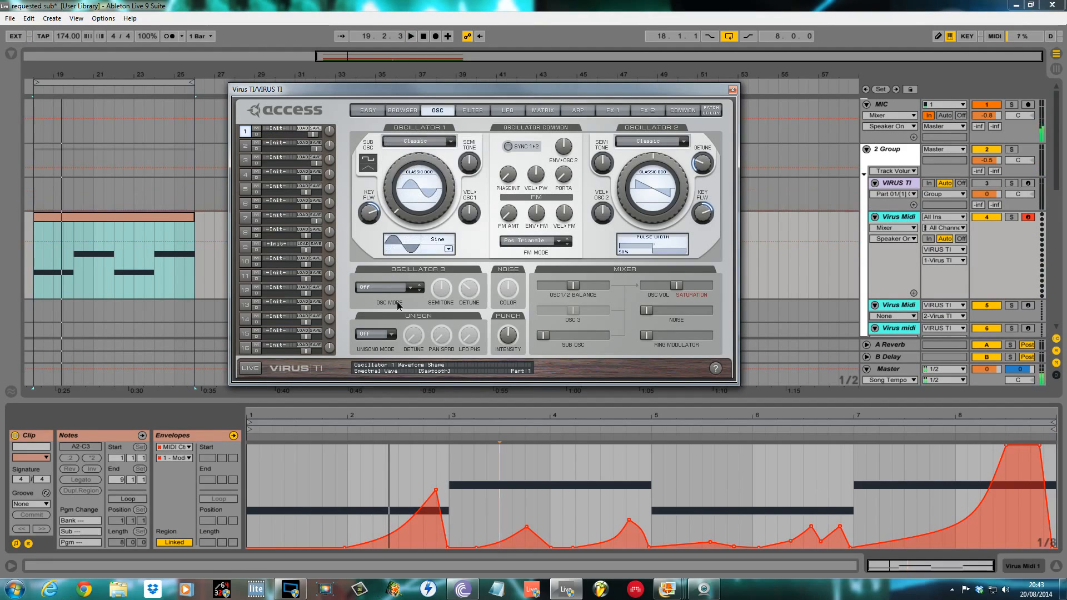
pyautogui.moveTo(465, 167); pyautogui.dragTo(465, 191)
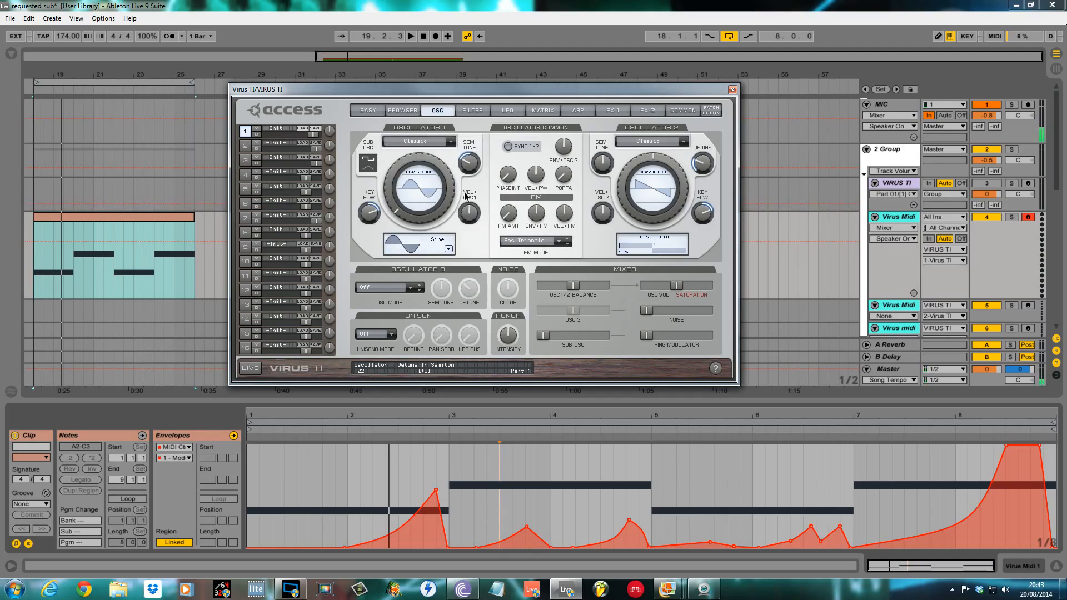
# Audition oscillator 1 alone by moving the oscillator 1/2 balance fully to its side
pyautogui.press('space')
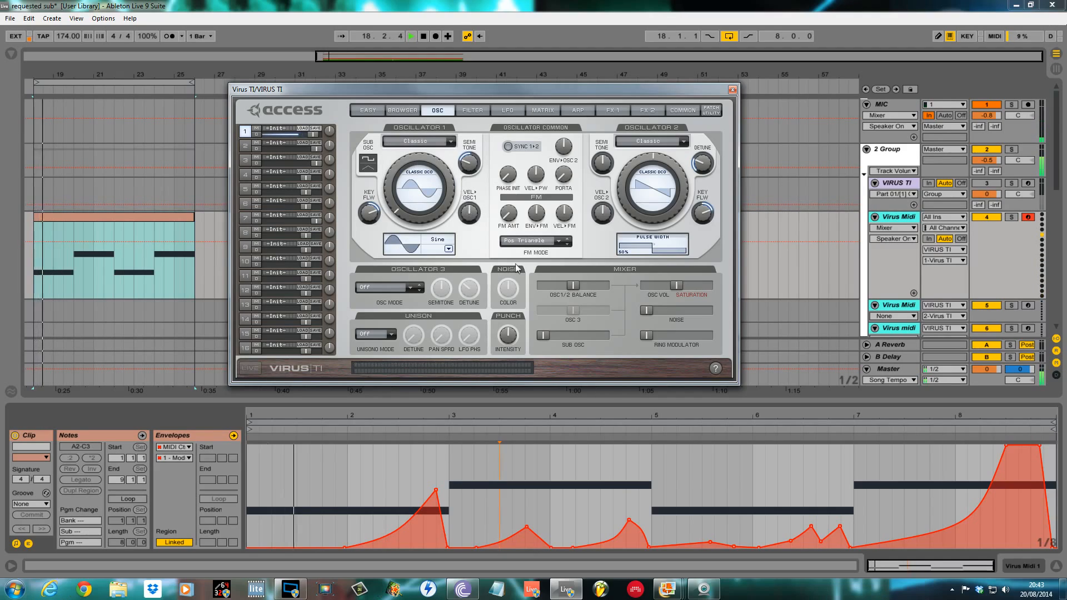
pyautogui.moveTo(573, 286); pyautogui.dragTo(503, 284)
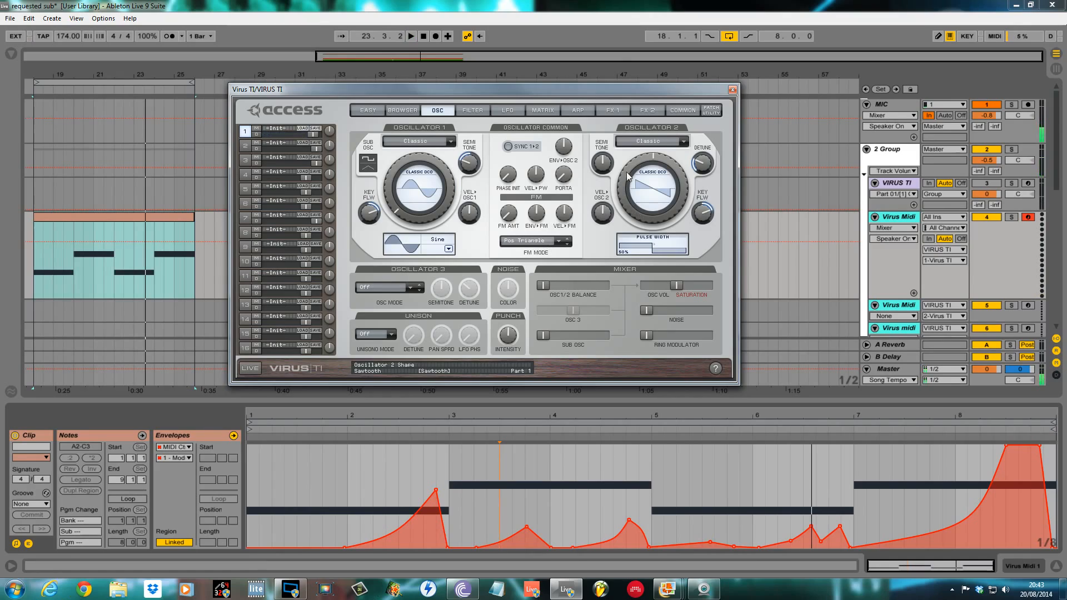
# Set oscillator 2 to a pulse wave with a 64% pulse width and lower its semitone tuning
pyautogui.moveTo(622, 186); pyautogui.dragTo(627, 76)
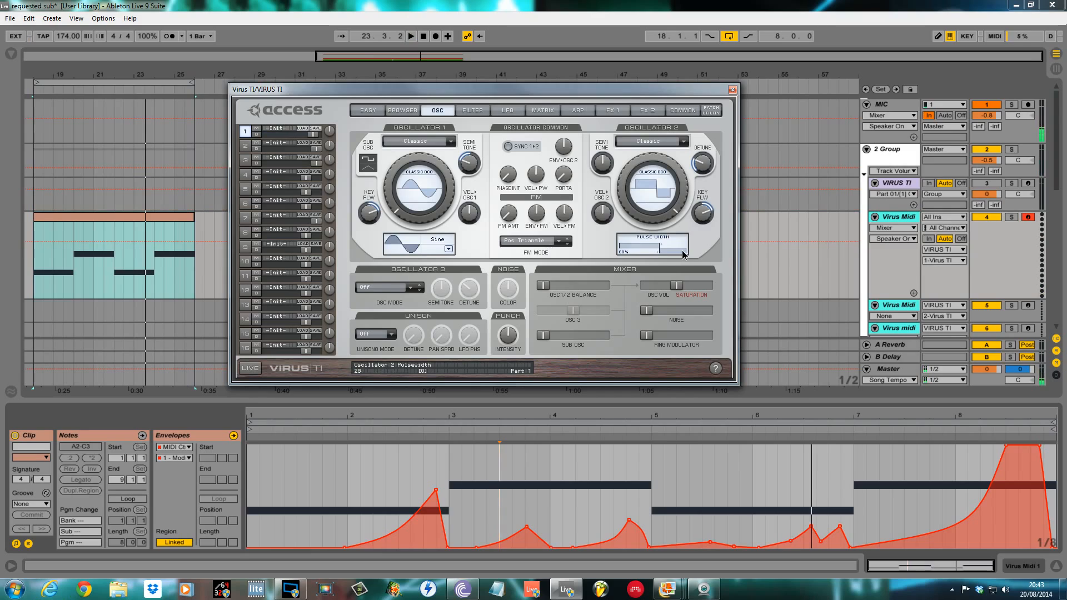
pyautogui.moveTo(689, 251); pyautogui.dragTo(692, 250)
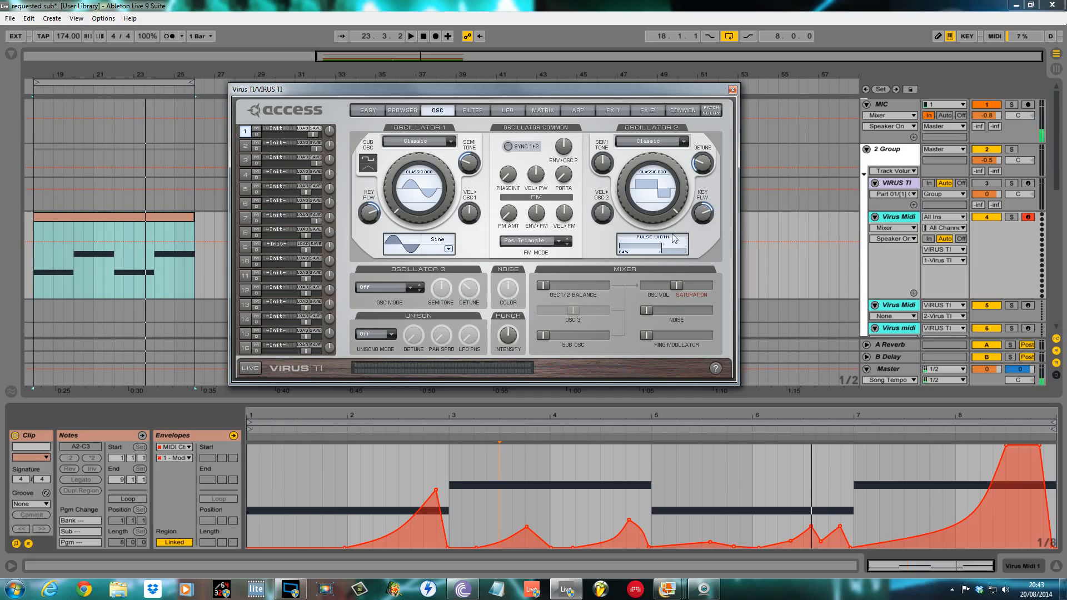
pyautogui.moveTo(609, 185); pyautogui.dragTo(607, 193)
# Return the oscillator 1/2 balance to near the centre and audition both oscillators together
pyautogui.moveTo(544, 286); pyautogui.dragTo(582, 290)
pyautogui.press('space')
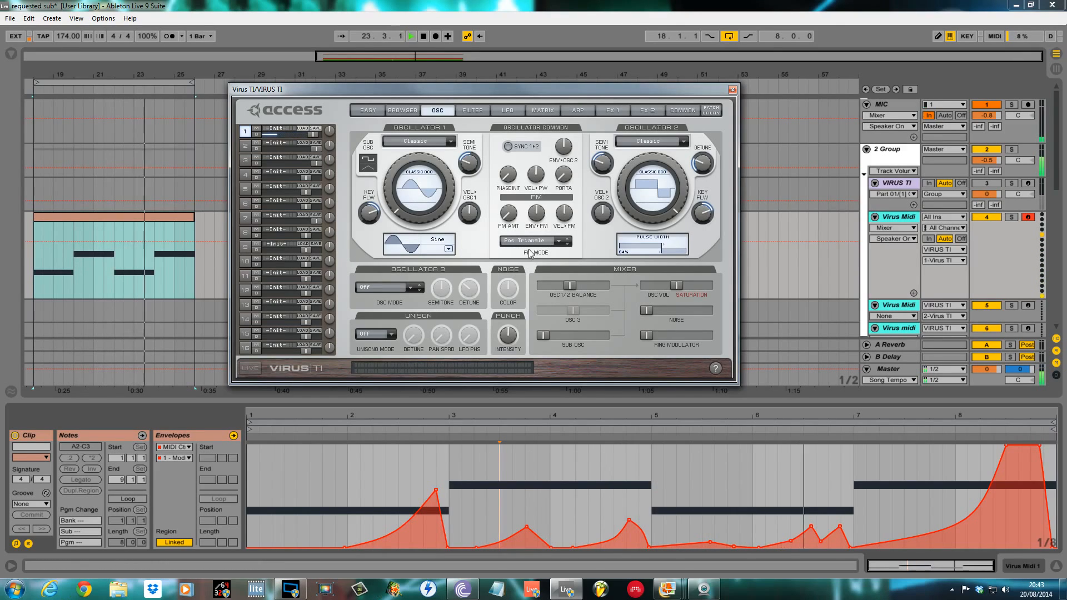
pyautogui.press('space')
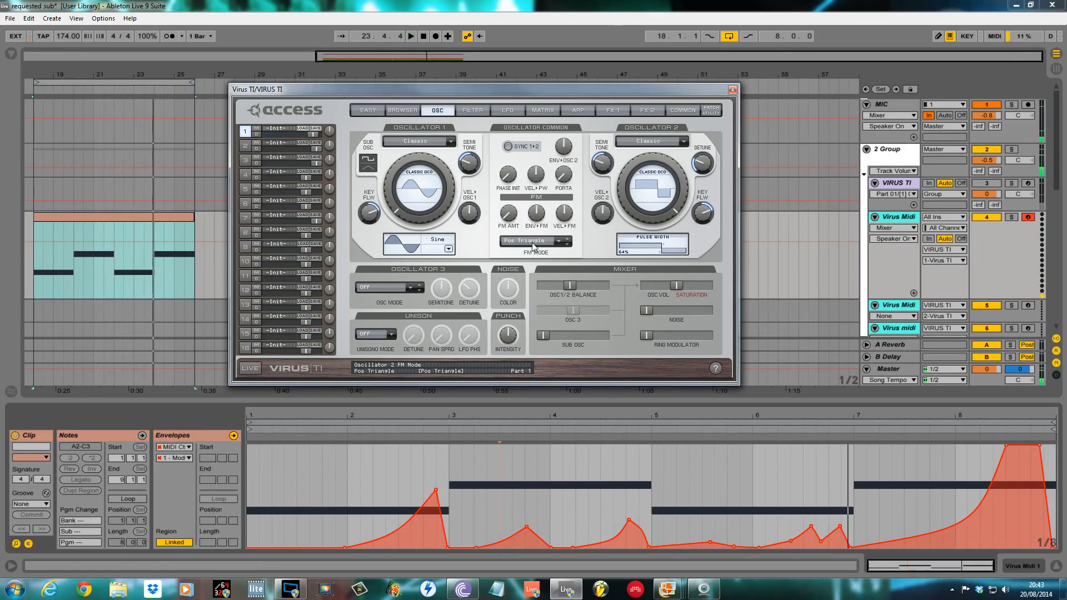
# Set the FM mode to Wave with a raised FM amount and audition the loop from bar 18
pyautogui.click(561, 245)
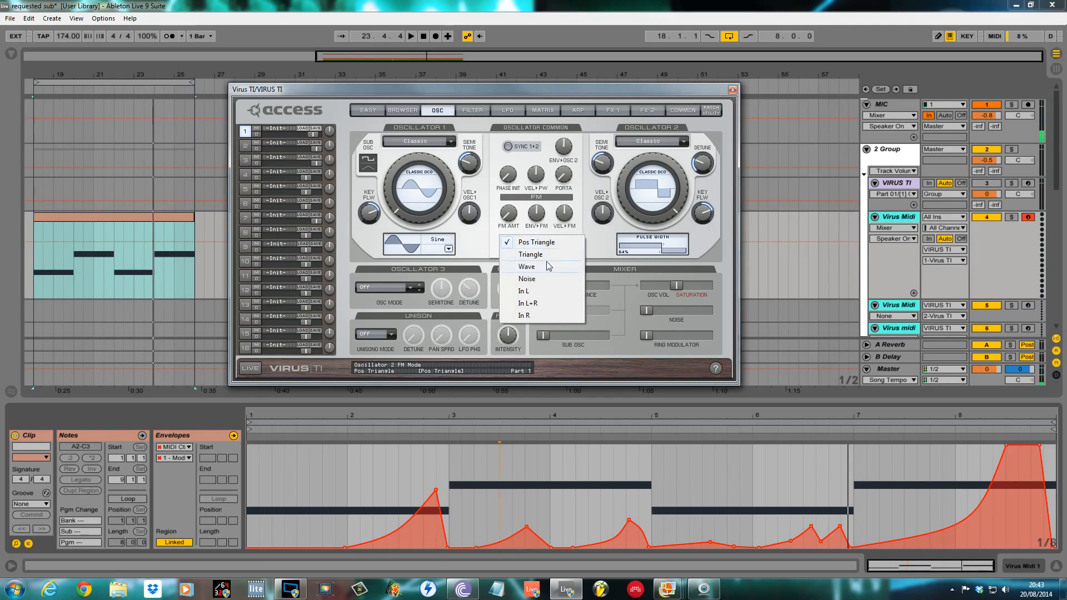
pyautogui.click(549, 266)
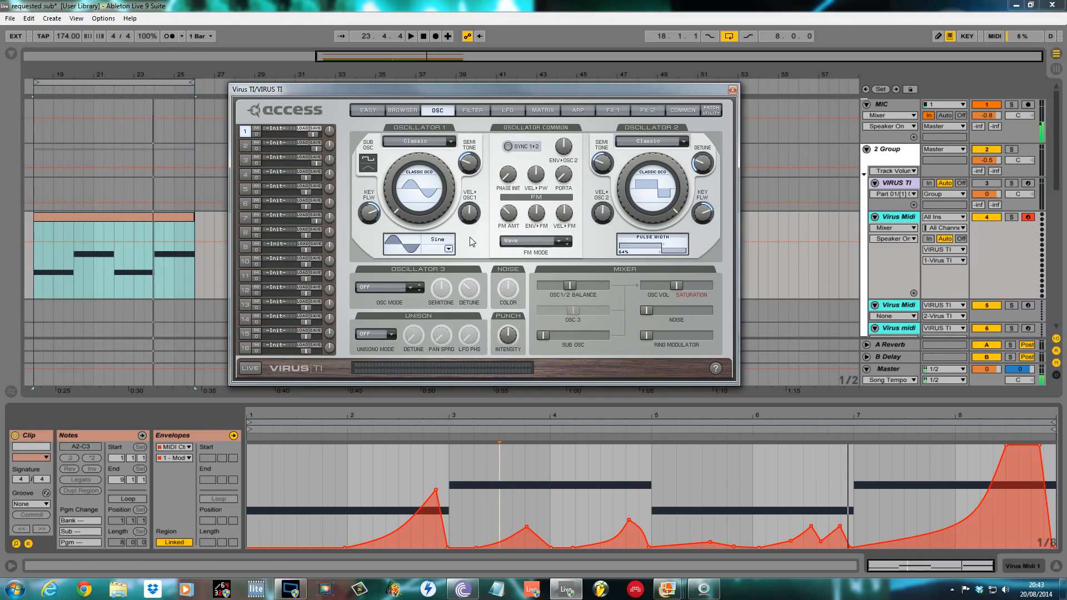
pyautogui.click(35, 261)
pyautogui.press('space')
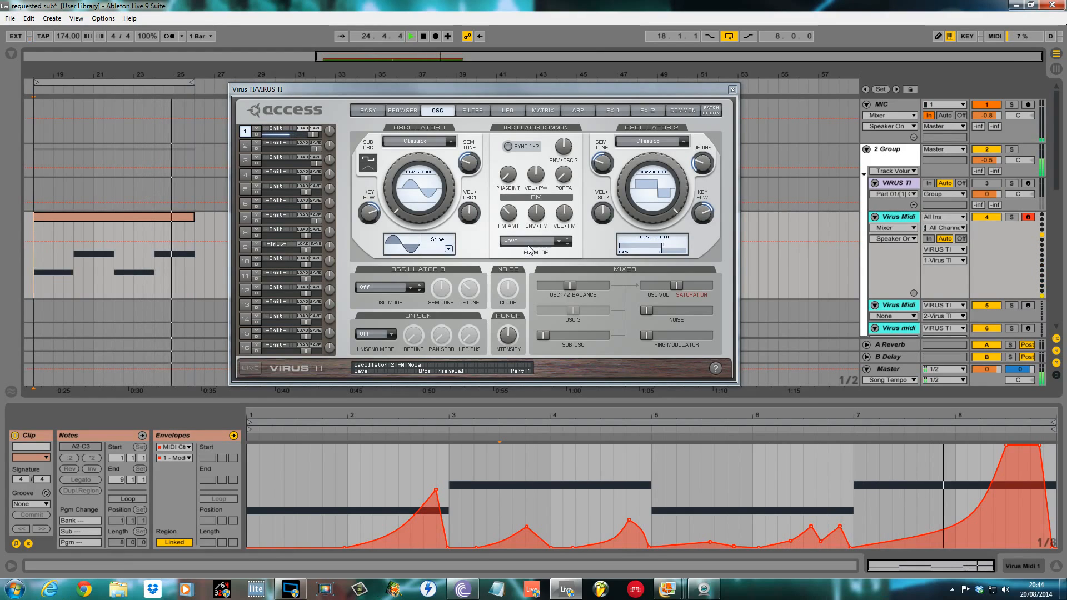
# Set oscillator 3 to Wave 39 and raise the sub oscillator volume slightly in the mixer
pyautogui.click(412, 289)
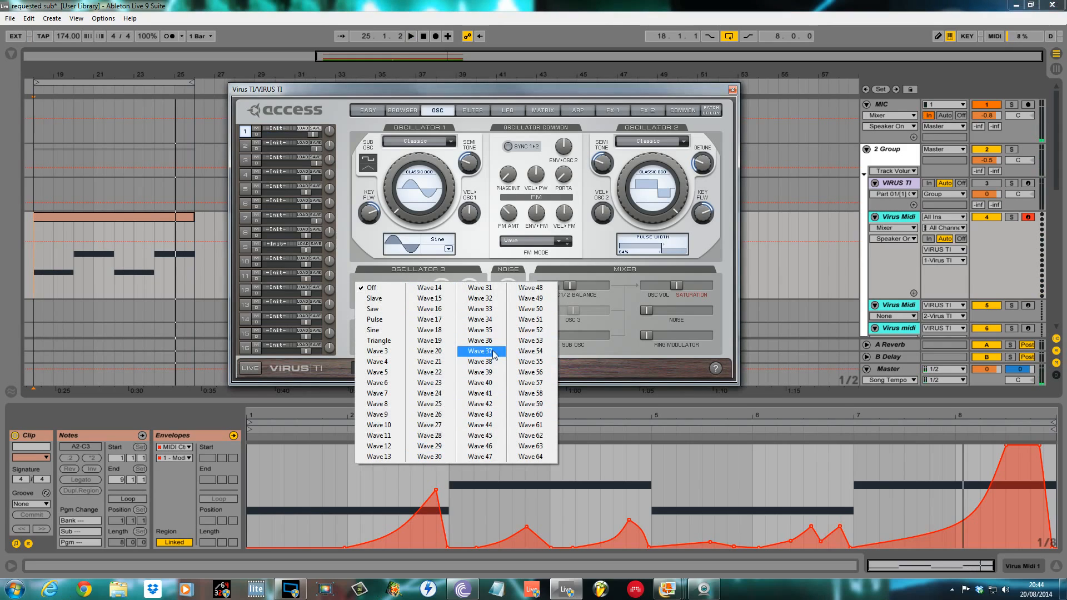
pyautogui.click(493, 372)
pyautogui.moveTo(444, 291)
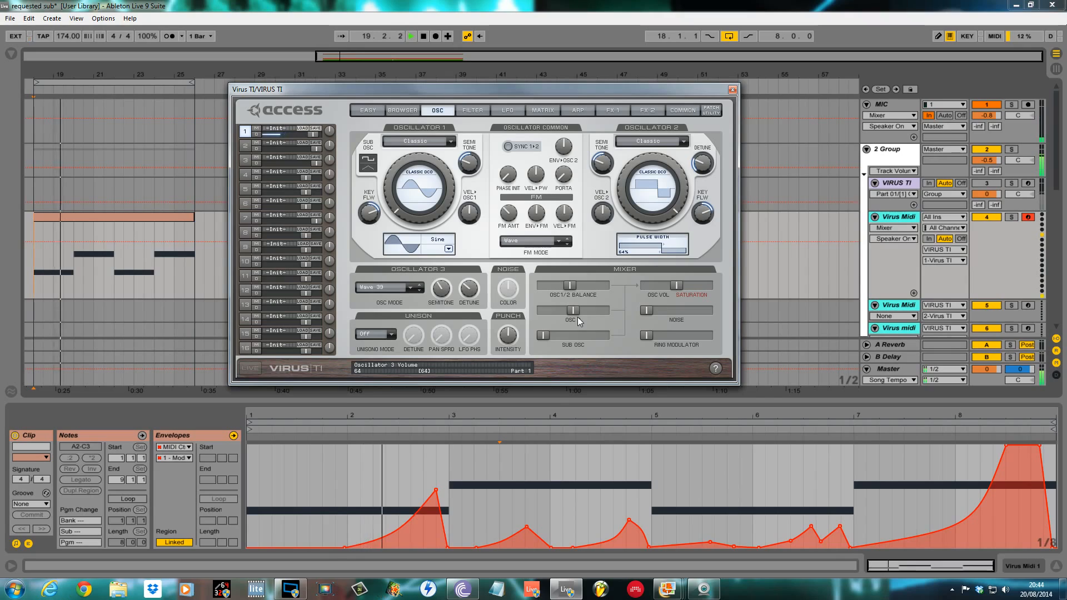
pyautogui.moveTo(579, 322)
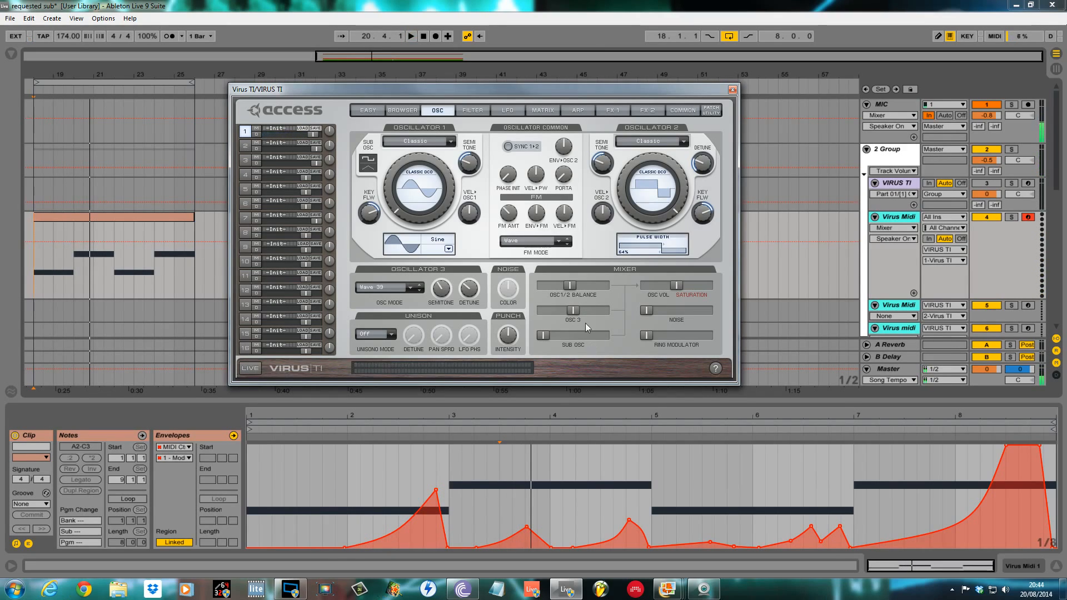
pyautogui.moveTo(547, 338)
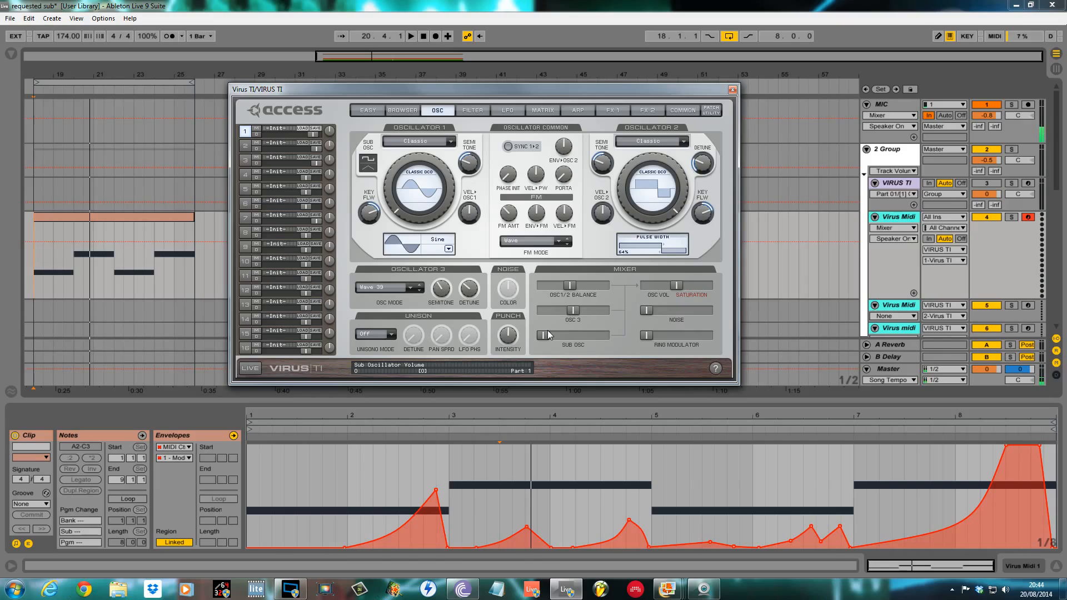
pyautogui.moveTo(548, 334)
pyautogui.mouseDown()
pyautogui.moveTo(541, 350)
pyautogui.moveTo(544, 341)
pyautogui.mouseUp()
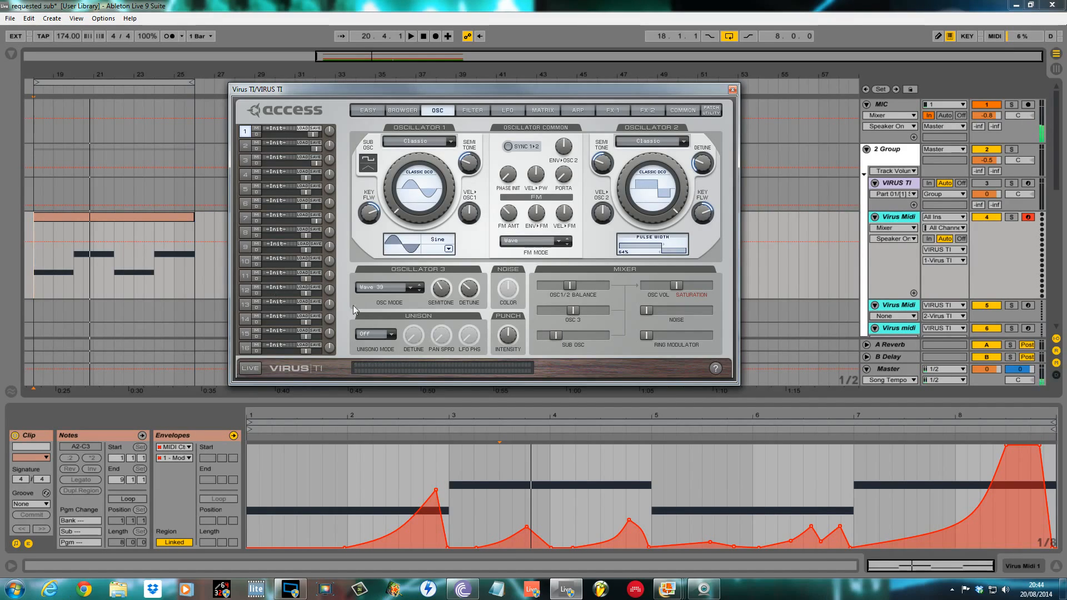
# Set the unison mode to Twin, raise the ring modulator level to about a third and play the loop
pyautogui.click(380, 337)
pyautogui.click(381, 348)
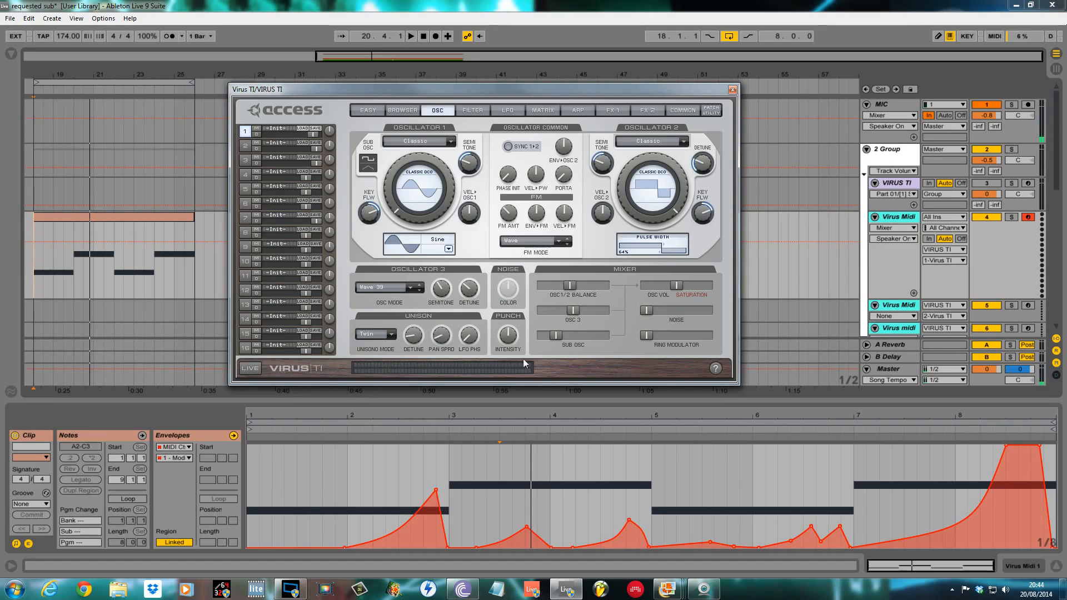
pyautogui.moveTo(658, 336); pyautogui.dragTo(677, 338)
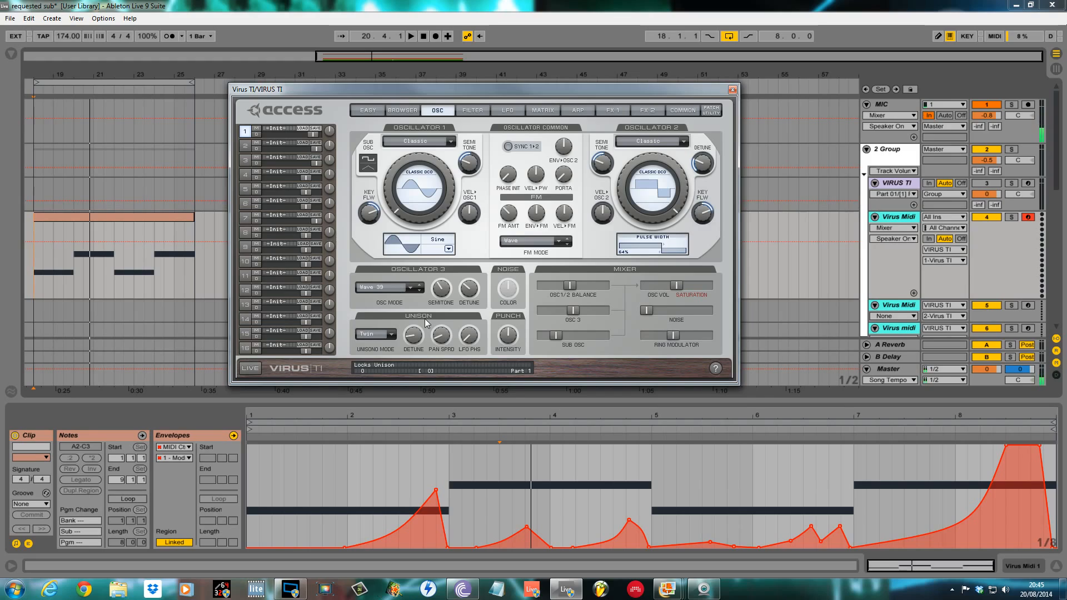
pyautogui.press('space')
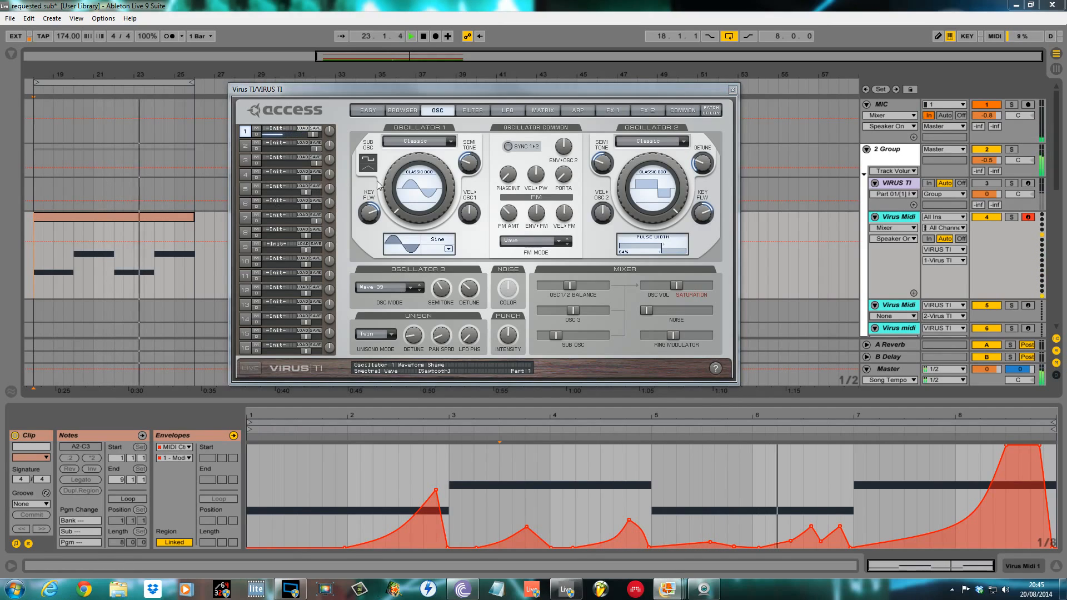
# Lower the Filter 1 cutoff to 66 and shape the filter envelope with a slight attack and high sustain
pyautogui.click(471, 110)
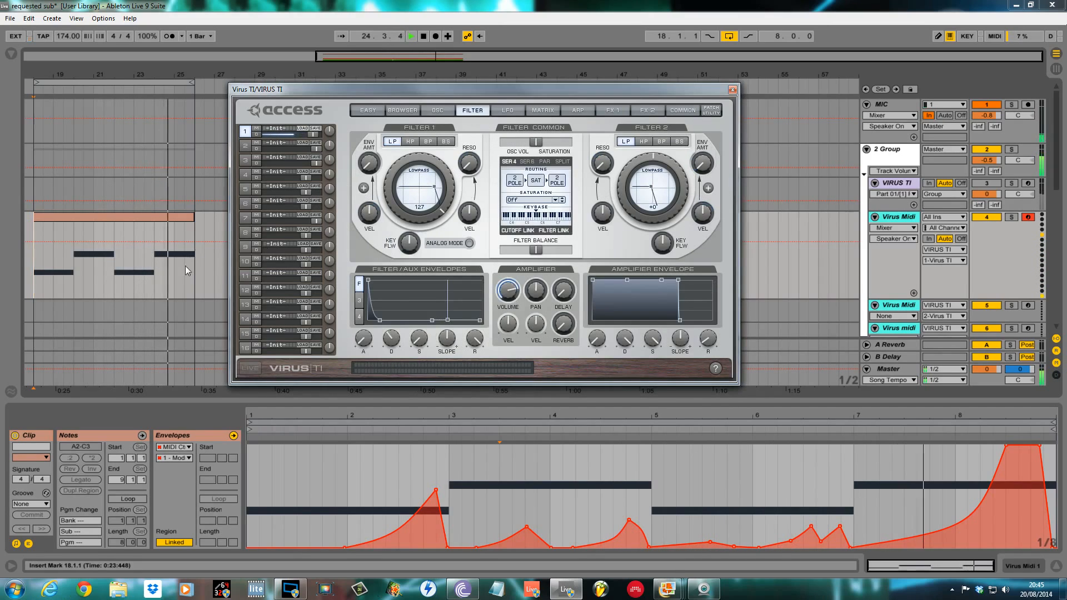
pyautogui.click(33, 291)
pyautogui.press('space')
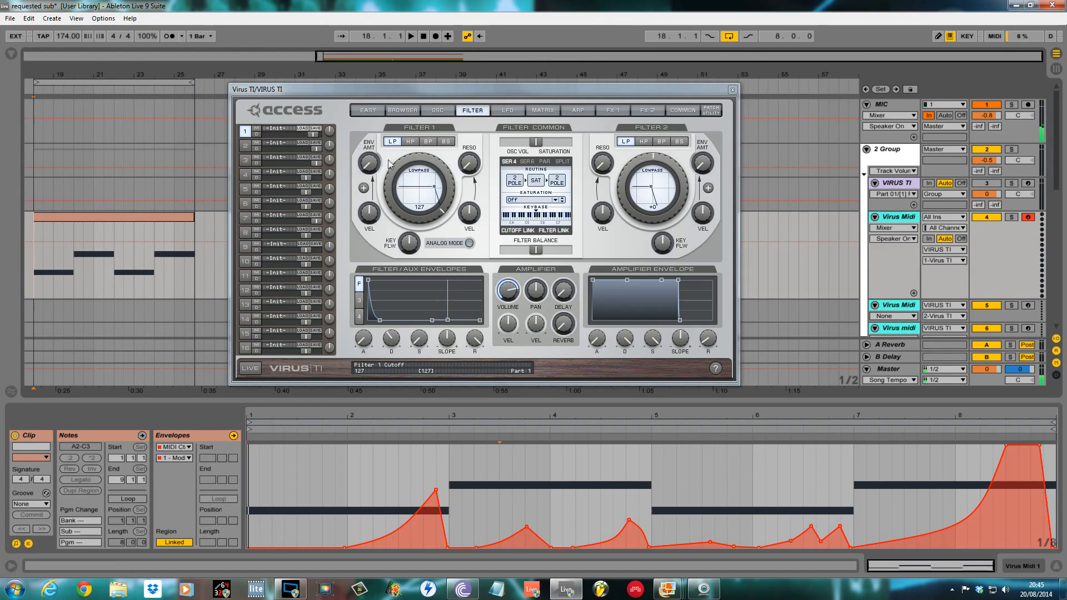
pyautogui.moveTo(402, 171); pyautogui.dragTo(394, 206)
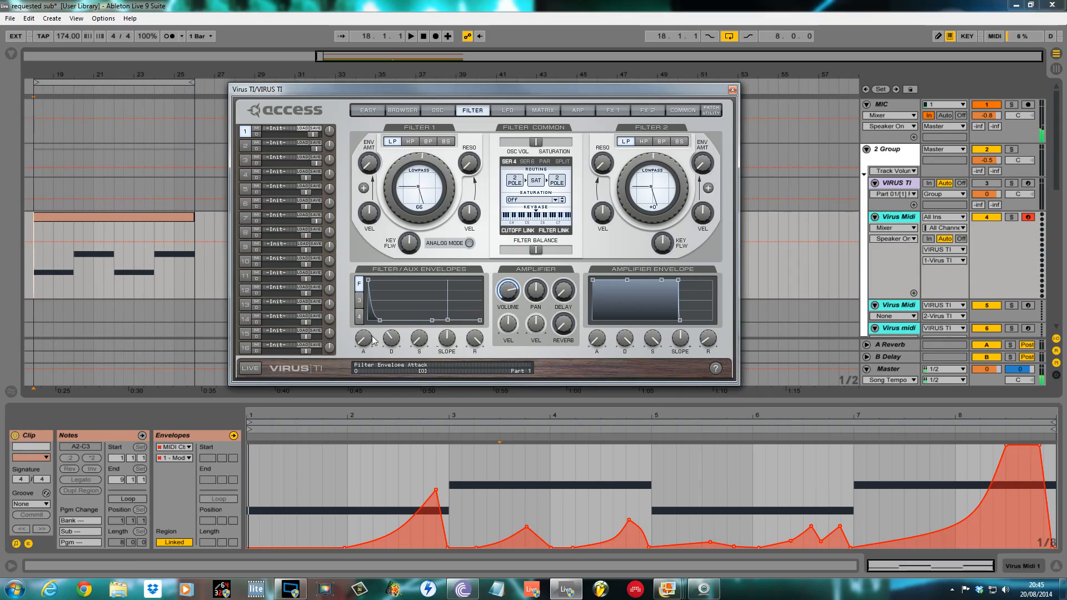
pyautogui.moveTo(362, 345); pyautogui.dragTo(424, 201)
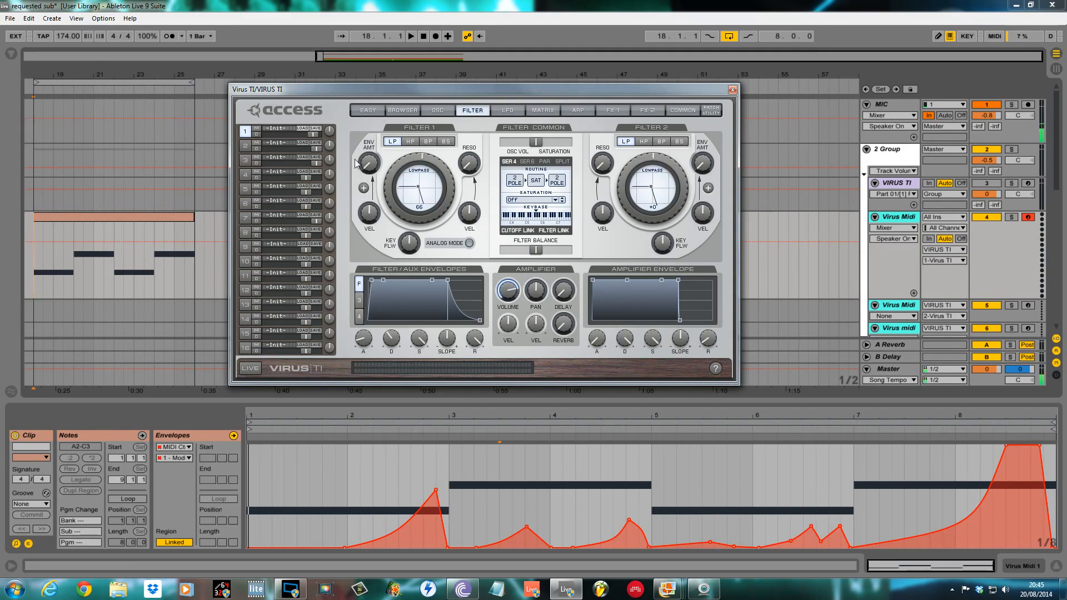
# Raise the envelope amount and resonance on both filters and set the Filter 2 cutoff offset to -55
pyautogui.moveTo(375, 172)
pyautogui.mouseDown()
pyautogui.moveTo(371, 124)
pyautogui.moveTo(368, 155)
pyautogui.mouseUp()
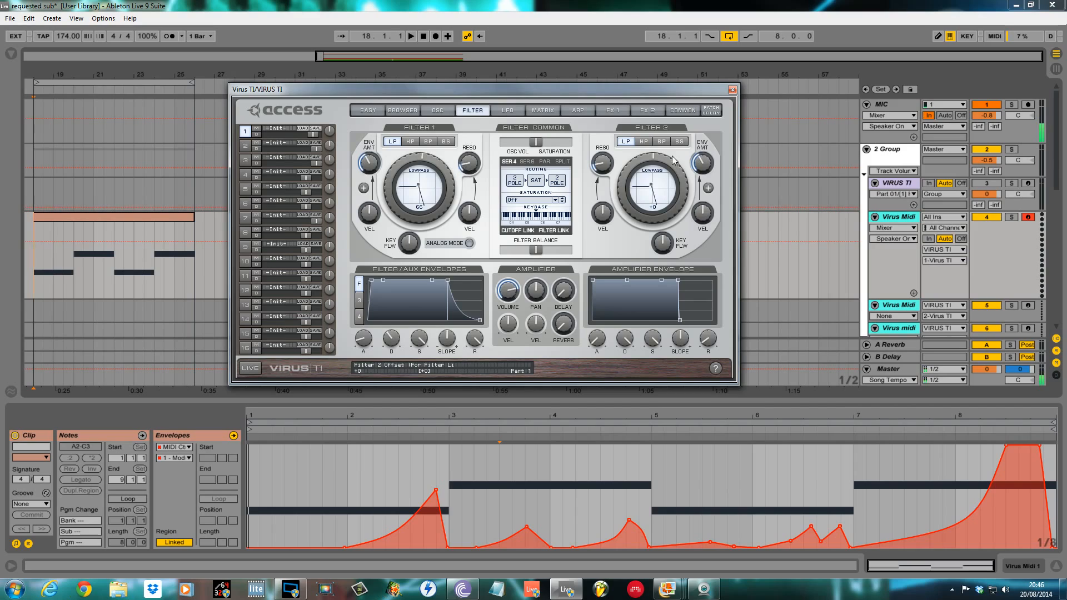
pyautogui.moveTo(632, 173); pyautogui.dragTo(624, 207)
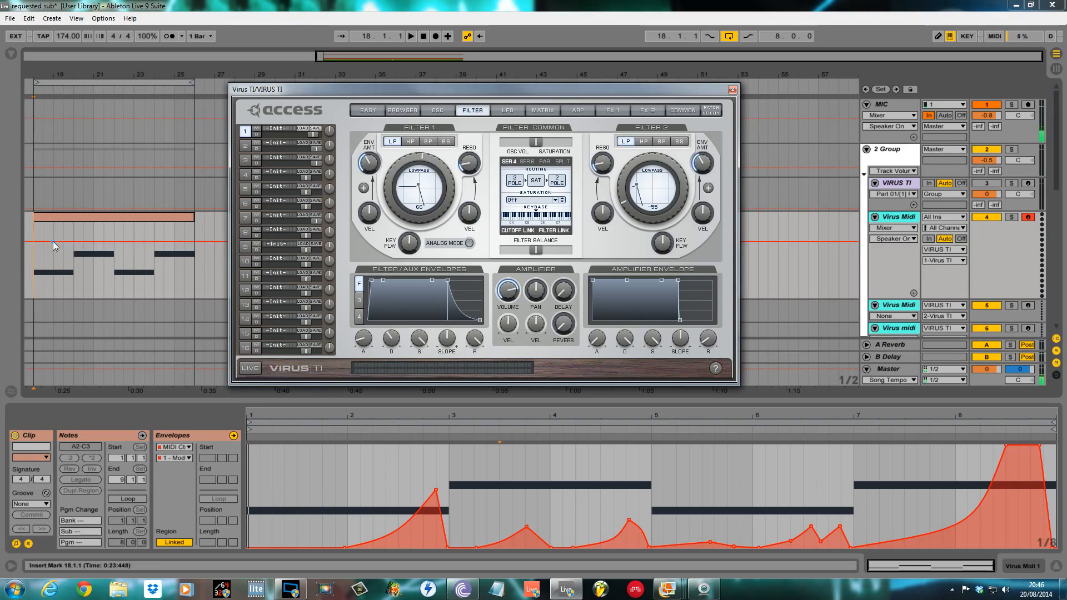
# Play the loop and set the saturation between the two filters to Light
pyautogui.press('space')
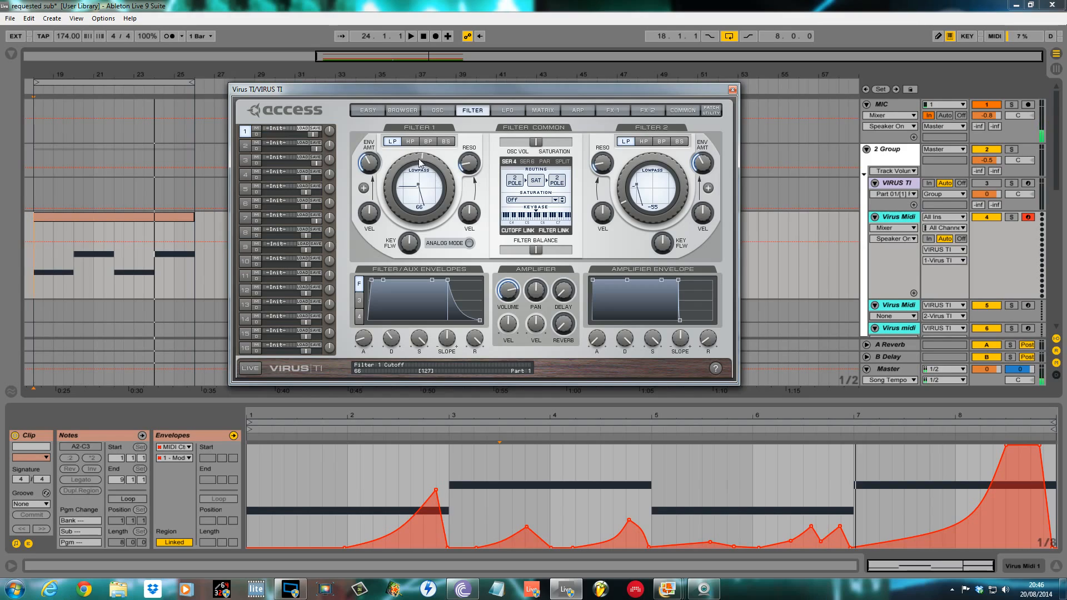
pyautogui.click(554, 200)
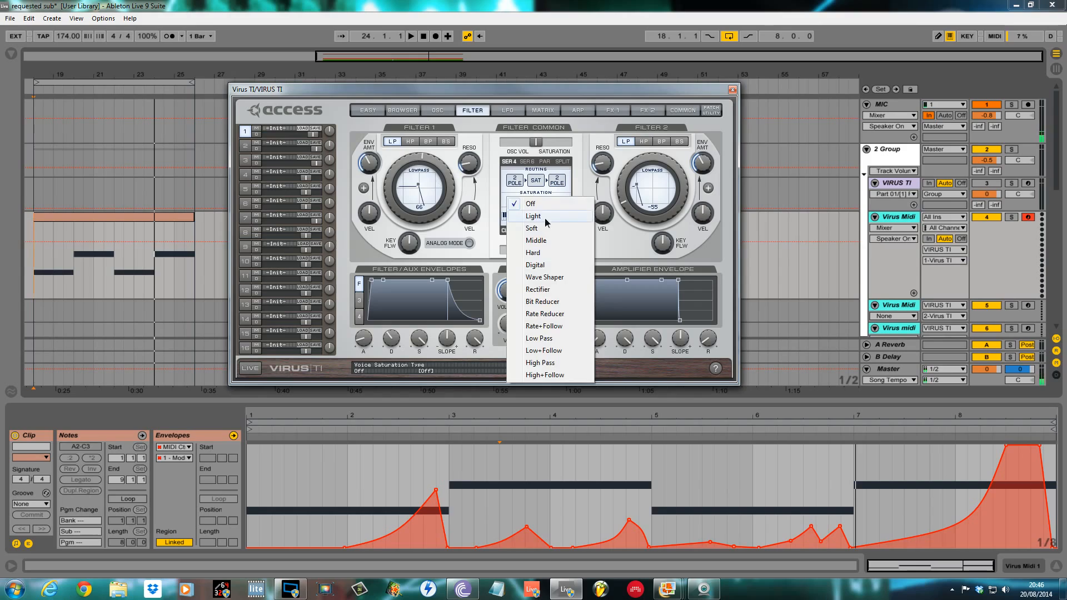
pyautogui.click(545, 222)
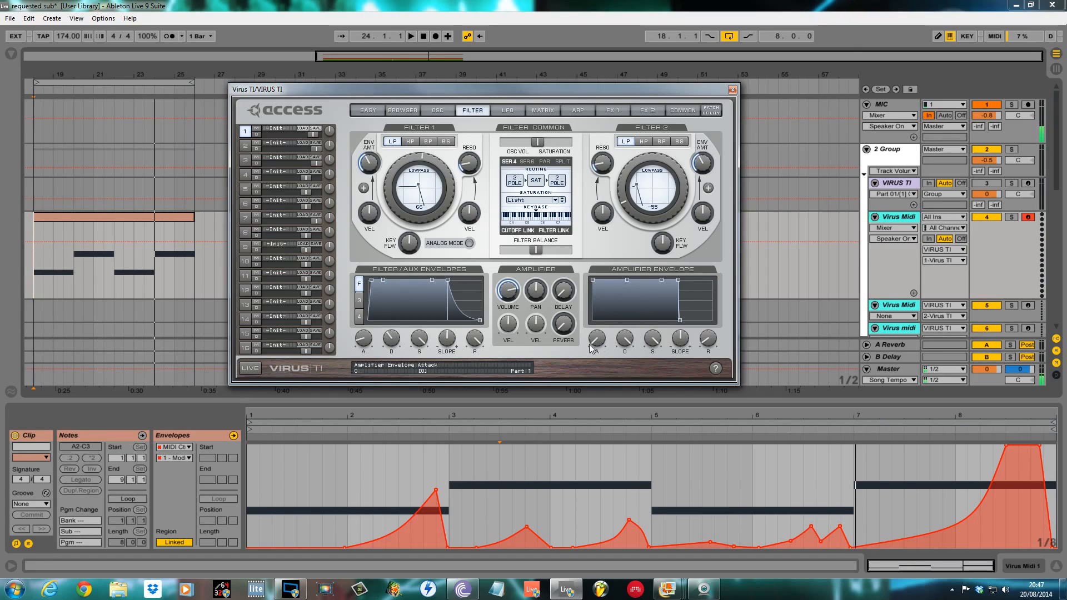
# Shape the amplifier envelope with a slight attack, slightly reduced sustain and a release of 11, and play the loop
pyautogui.moveTo(602, 335); pyautogui.dragTo(599, 324)
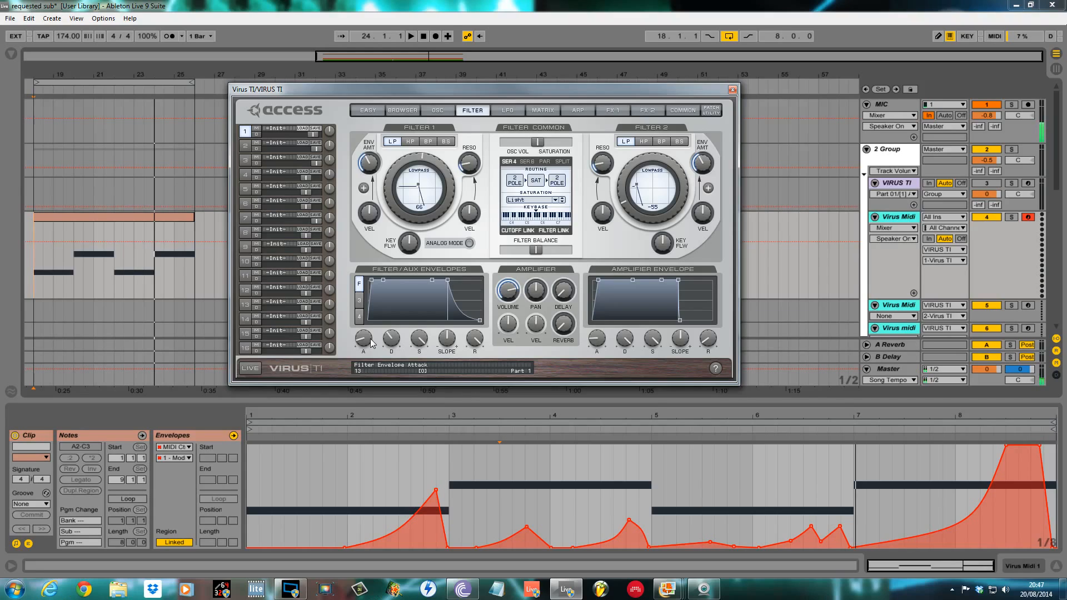
pyautogui.moveTo(652, 341); pyautogui.dragTo(655, 357)
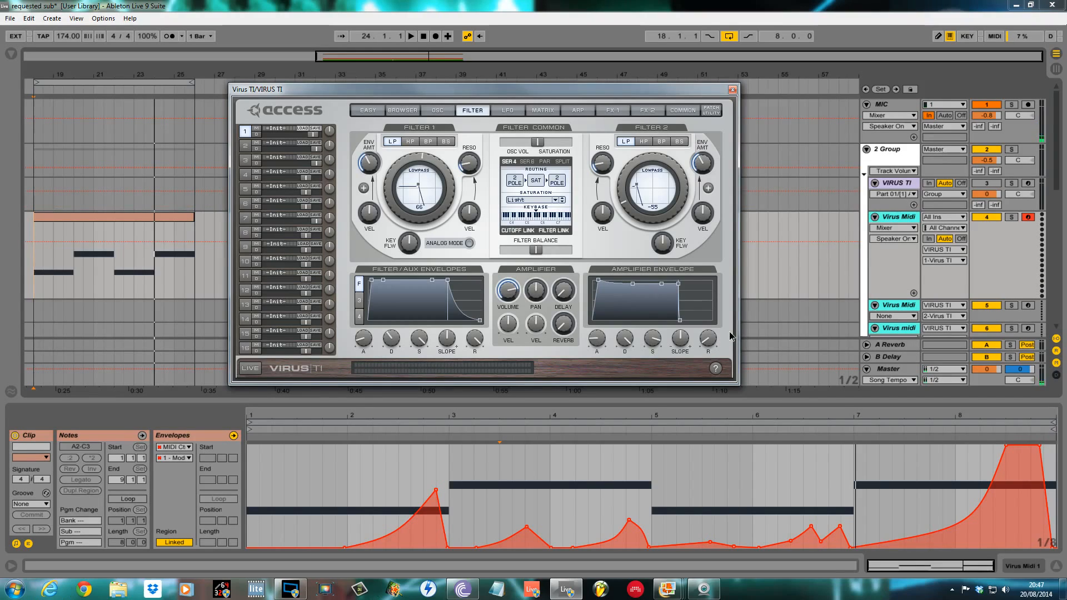
pyautogui.moveTo(711, 344); pyautogui.dragTo(709, 336)
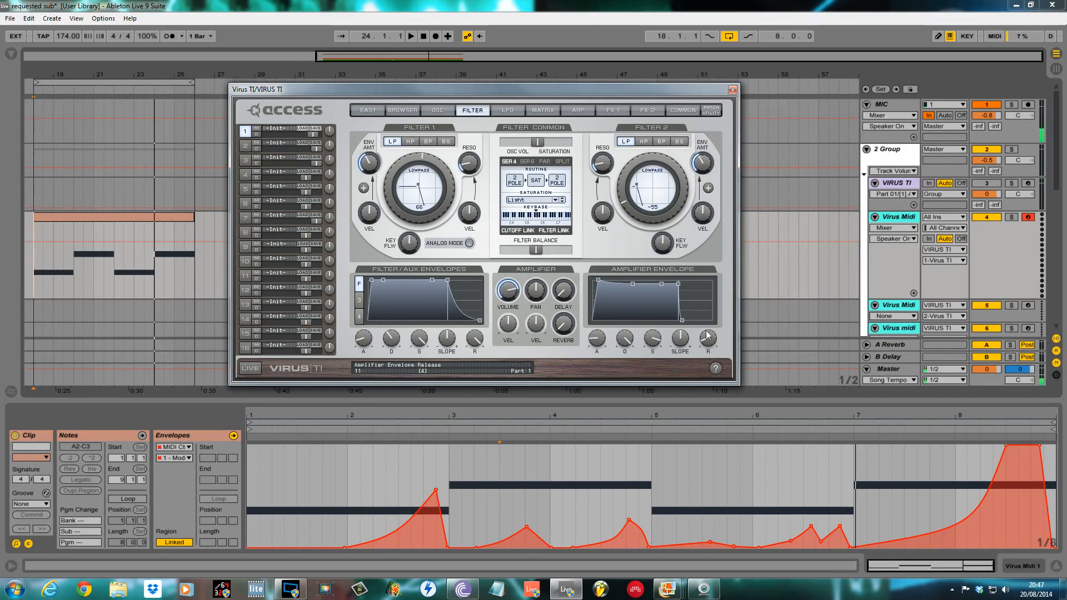
pyautogui.press('space')
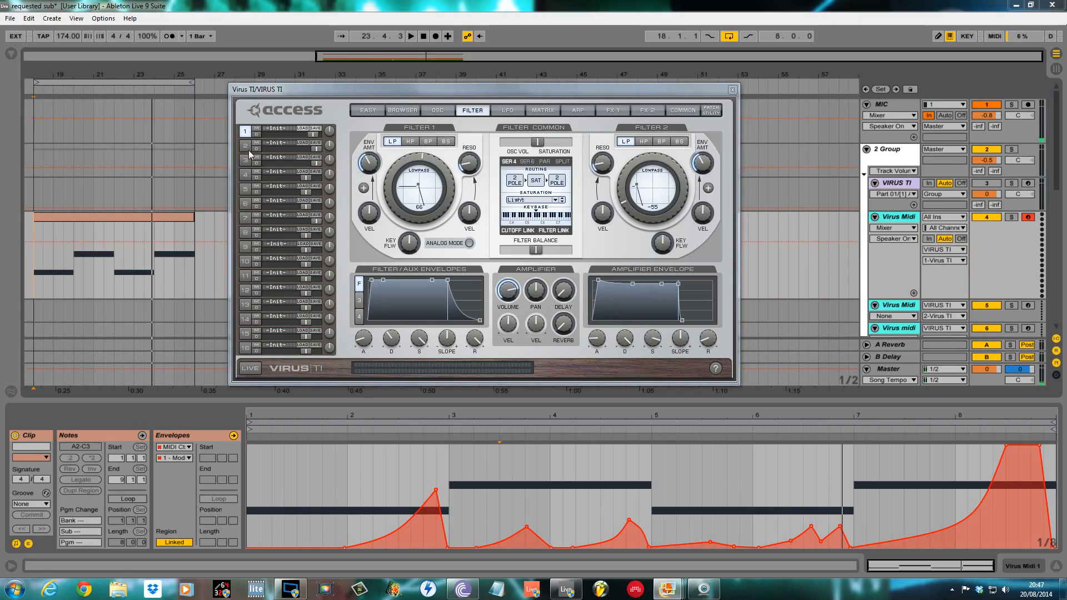
# Assign Filter 1 Cutoff, Filter 2 Cutoff and Unison Detune as the three Mod Wheel destinations in matrix Slot 1
pyautogui.click(554, 112)
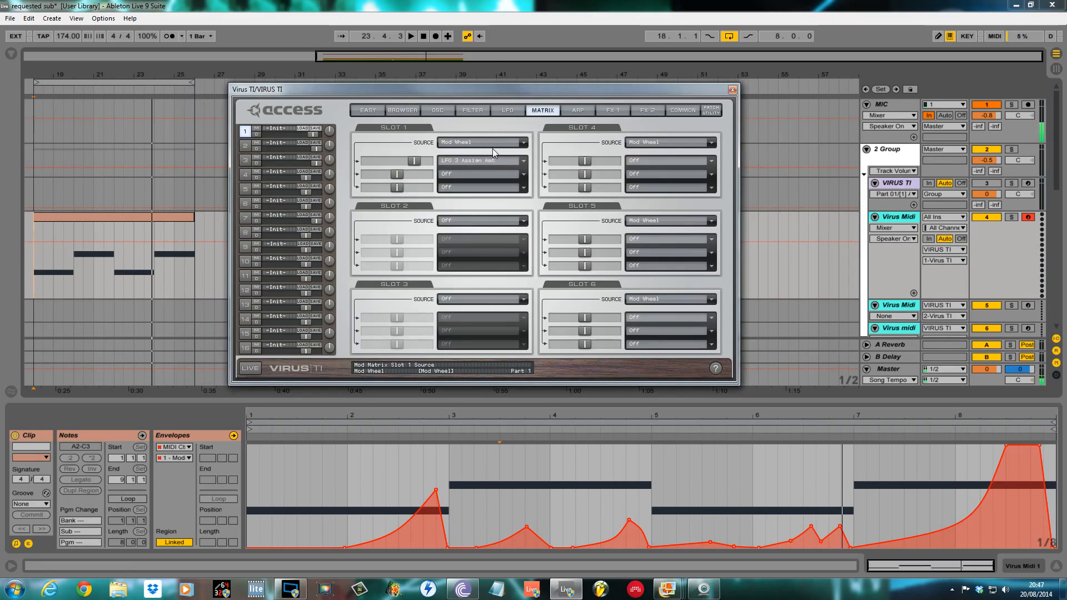
pyautogui.click(523, 161)
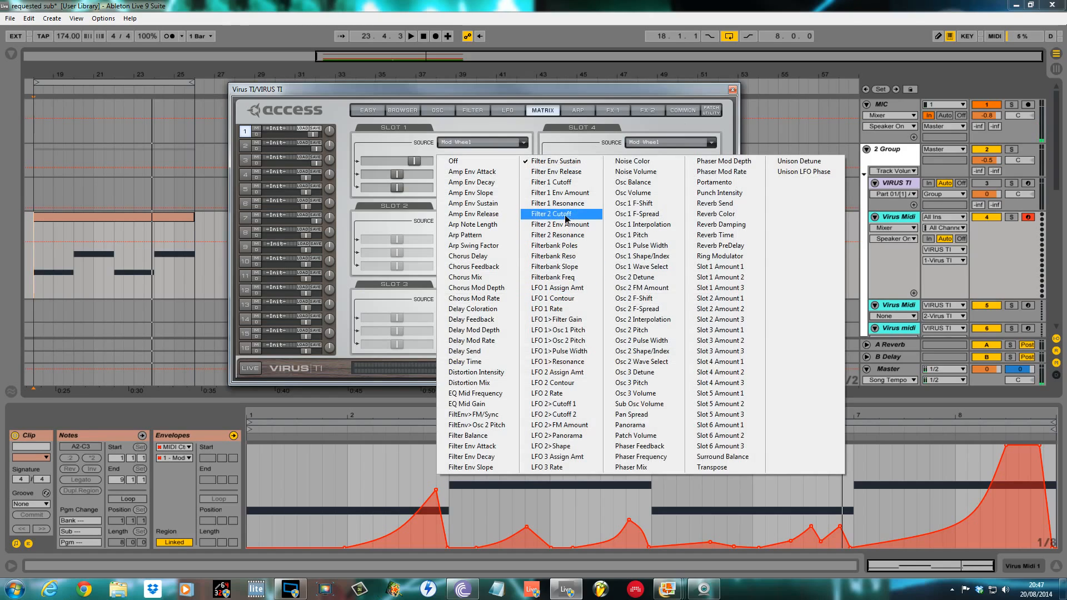
pyautogui.click(553, 183)
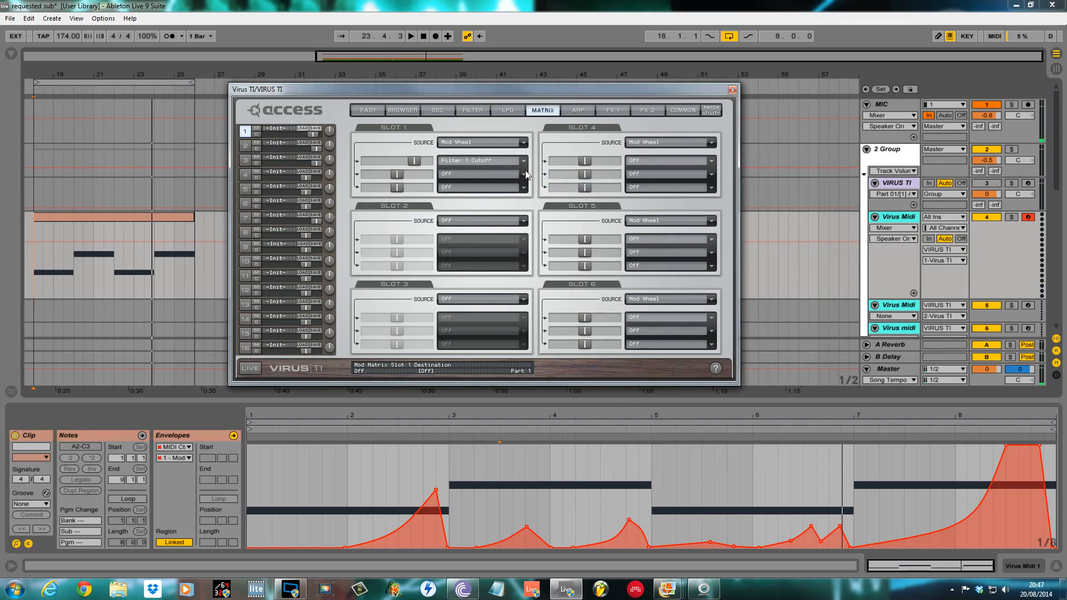
pyautogui.click(525, 174)
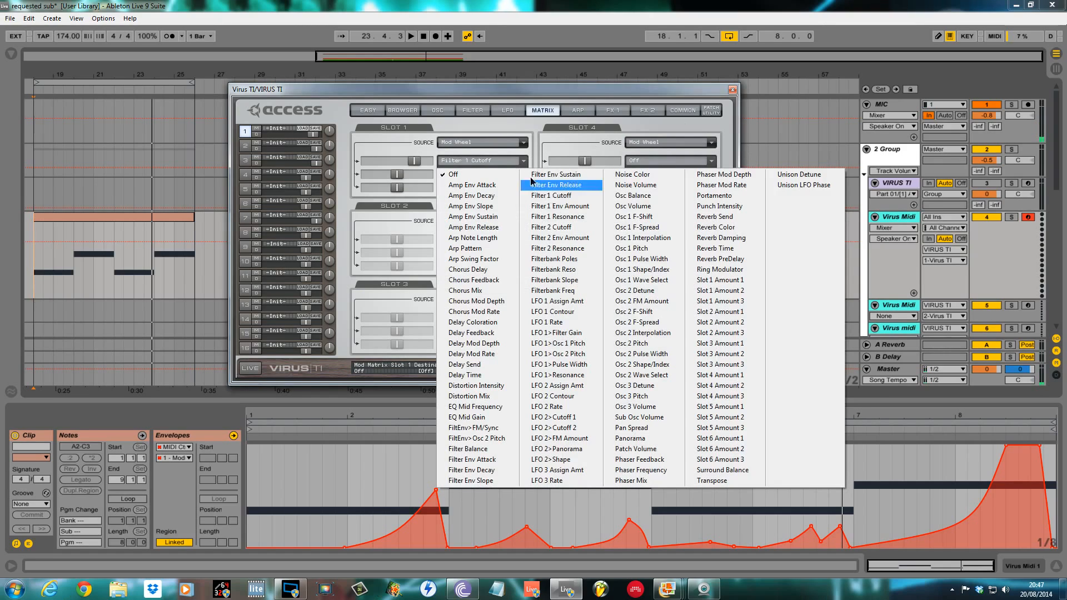
pyautogui.click(558, 232)
pyautogui.click(524, 188)
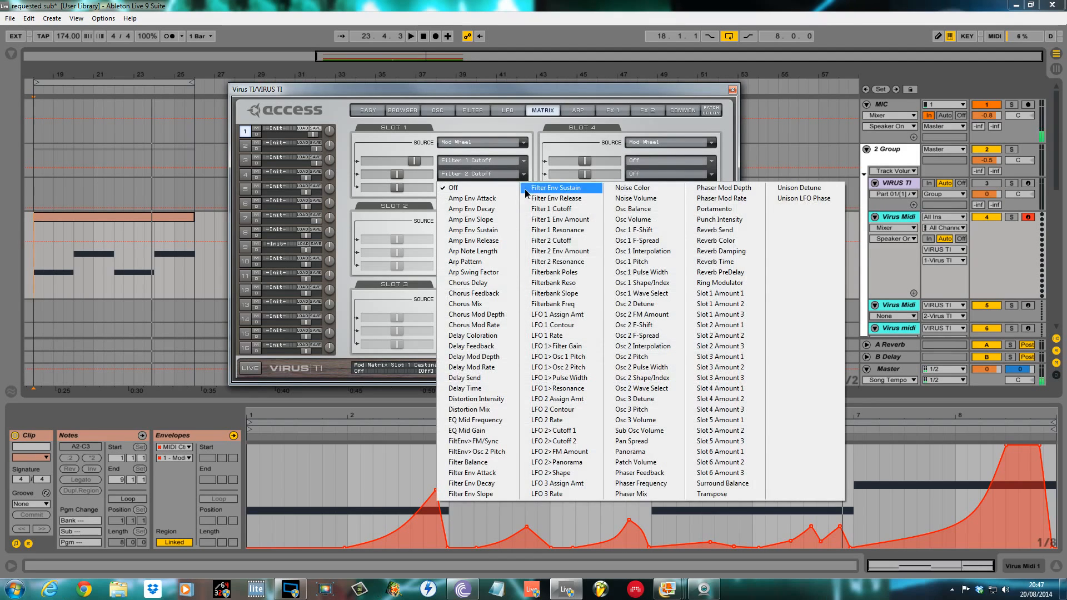
pyautogui.click(800, 188)
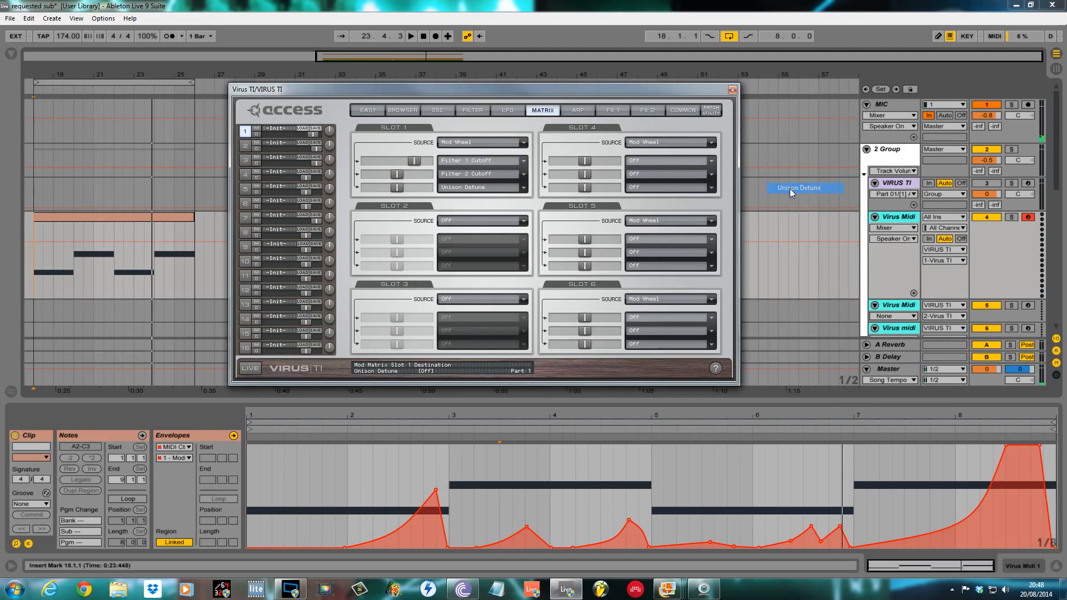
# Check the oscillator and filter settings, raise all three Slot 1 modulation amounts to positive values and play the loop
pyautogui.click(465, 115)
pyautogui.click(418, 114)
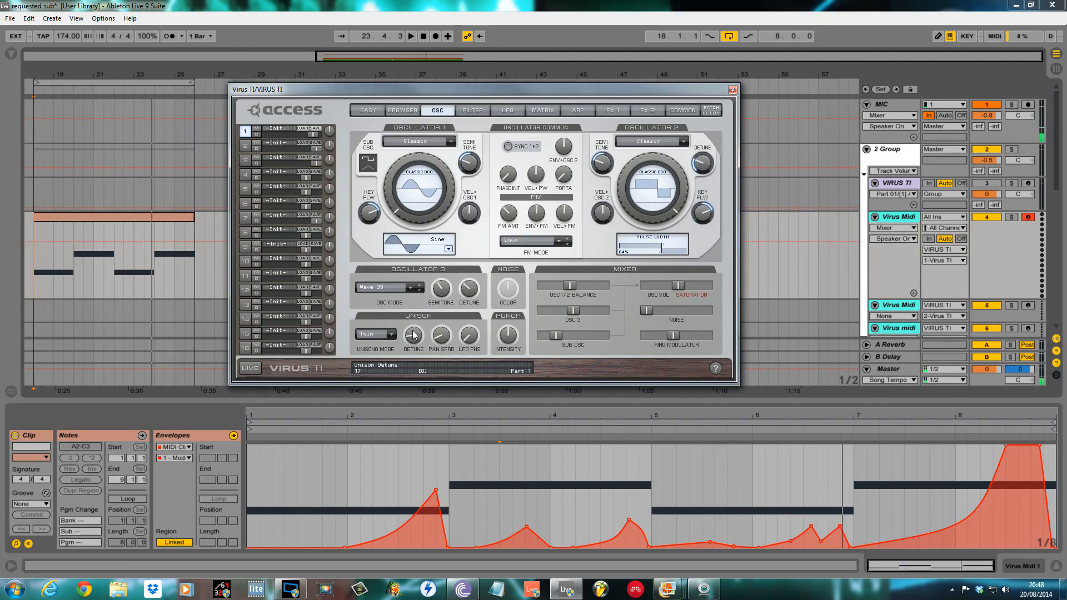
pyautogui.click(473, 112)
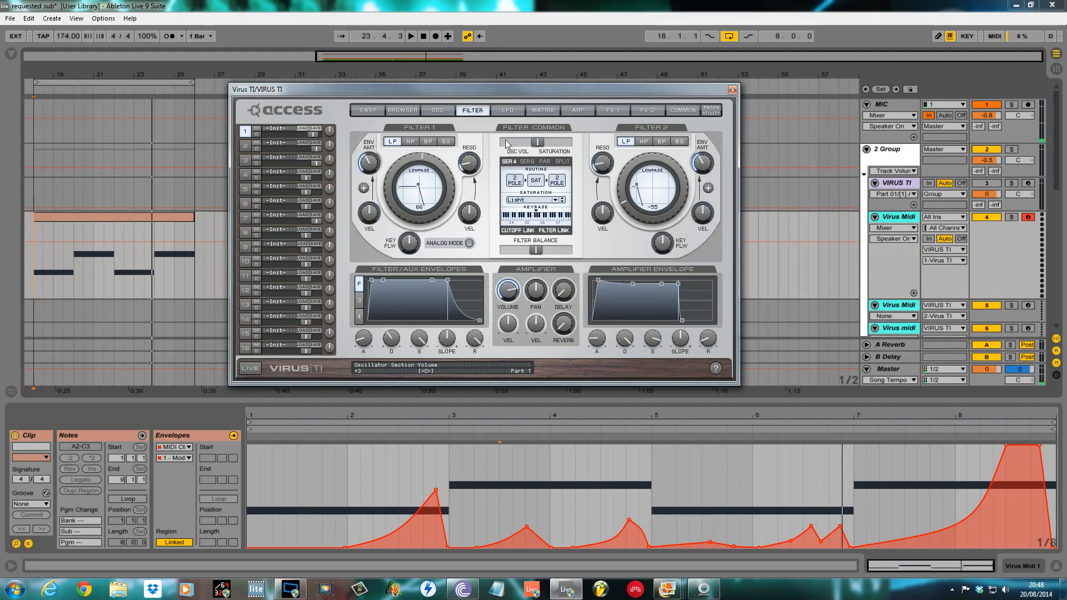
pyautogui.click(543, 111)
pyautogui.moveTo(415, 161); pyautogui.dragTo(434, 161)
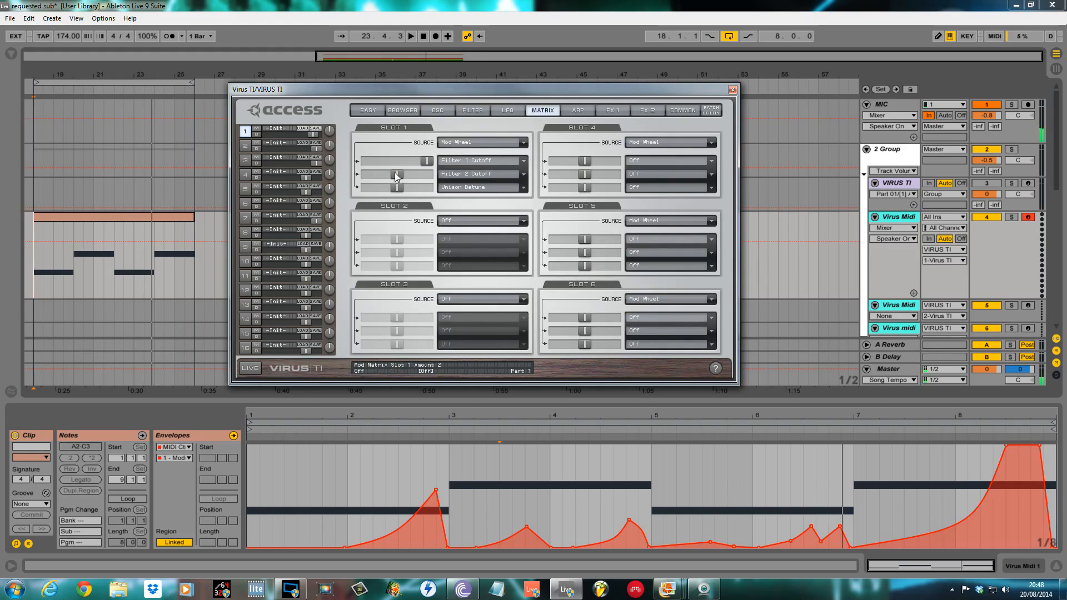
pyautogui.moveTo(396, 175); pyautogui.dragTo(414, 176)
pyautogui.moveTo(397, 187); pyautogui.dragTo(413, 189)
pyautogui.press('space')
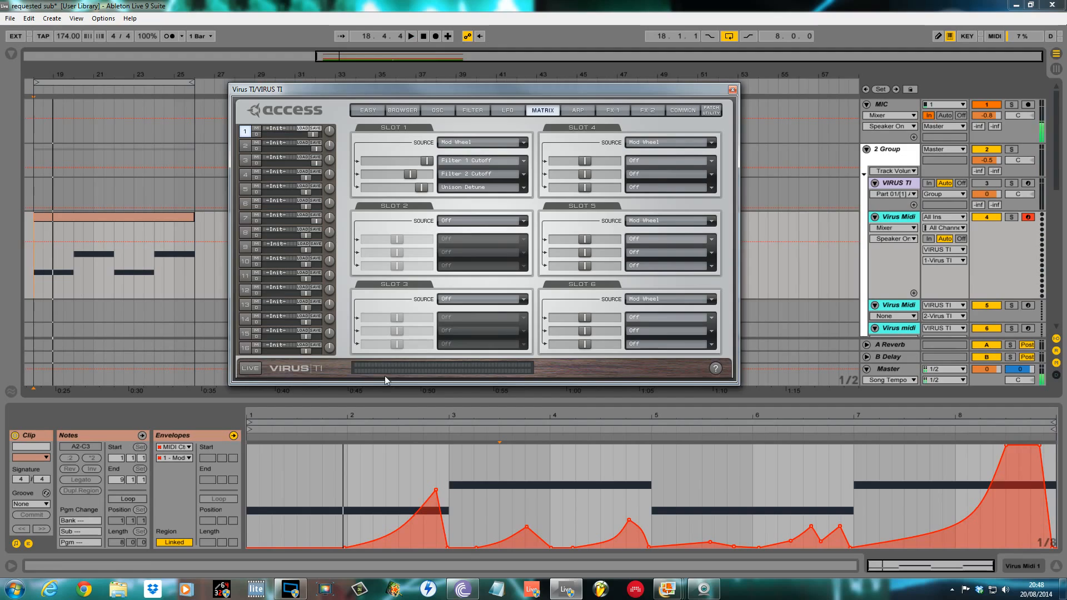
# In matrix Slot 2, route Mod Wheel to LFO 3 Assign Amt with a negative amount and to Filterbank Freq with a slightly negative amount
pyautogui.click(481, 220)
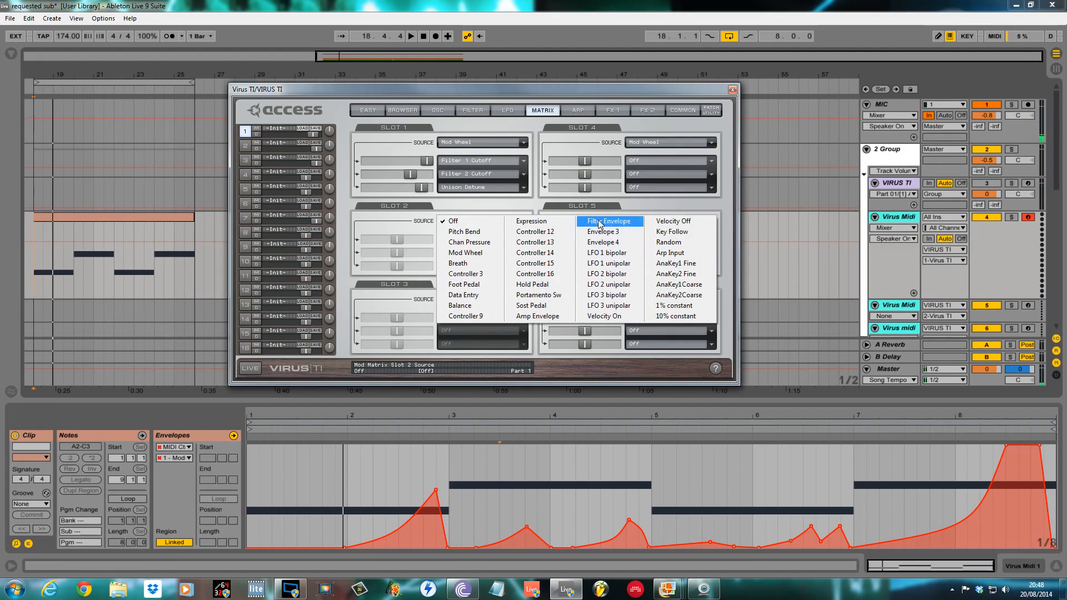
pyautogui.click(488, 252)
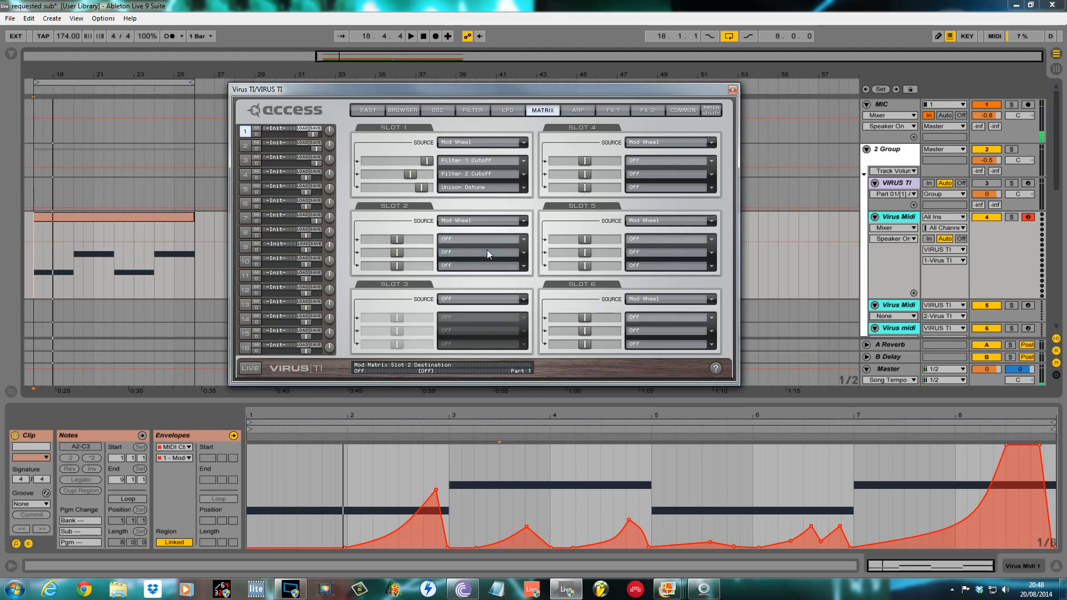
pyautogui.click(524, 241)
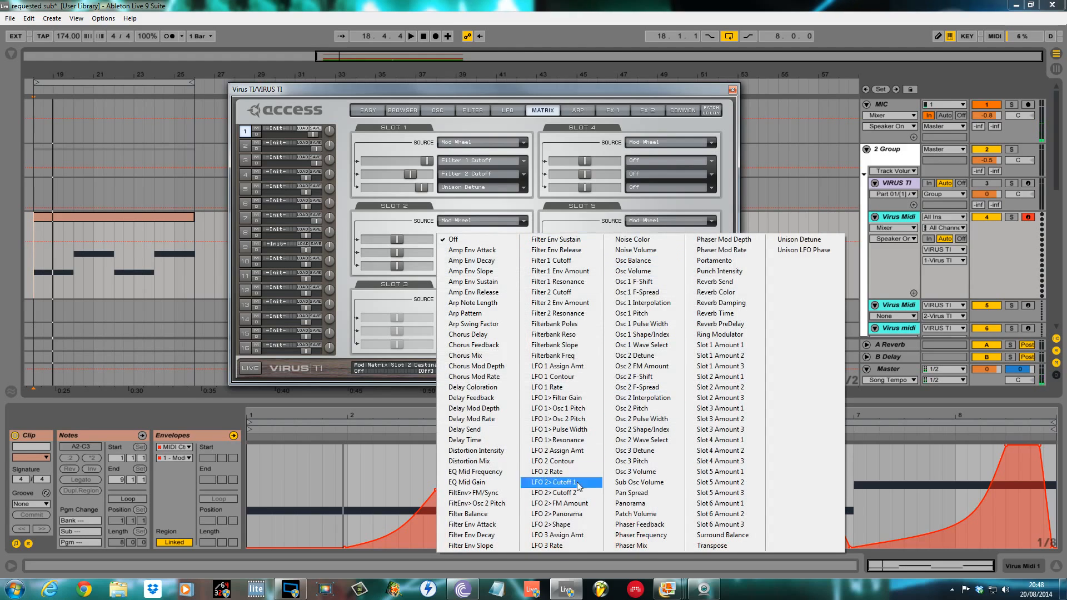
pyautogui.click(558, 535)
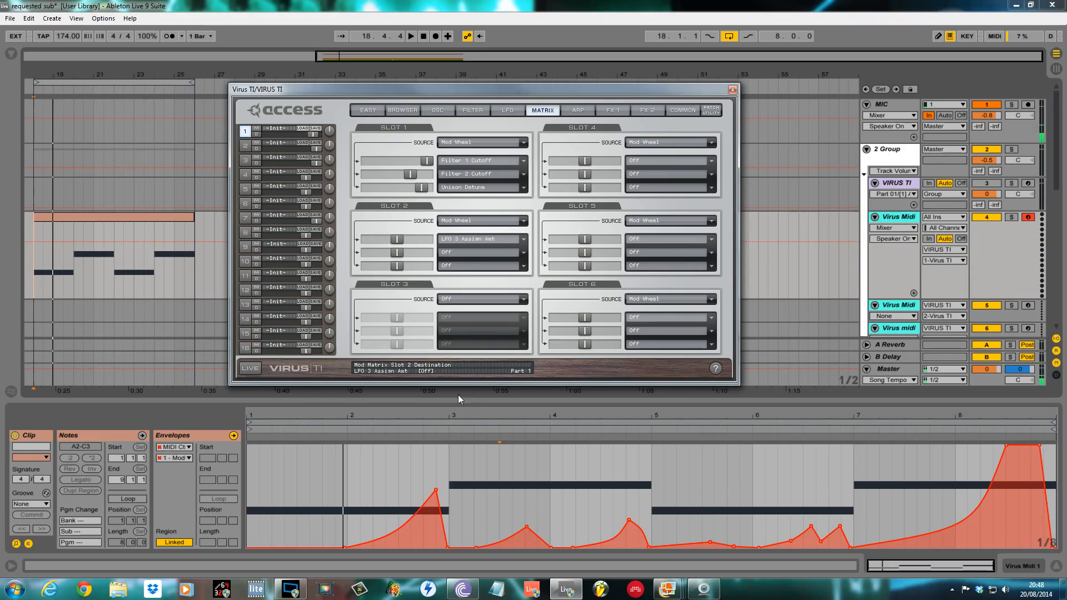
pyautogui.moveTo(403, 246); pyautogui.dragTo(391, 245)
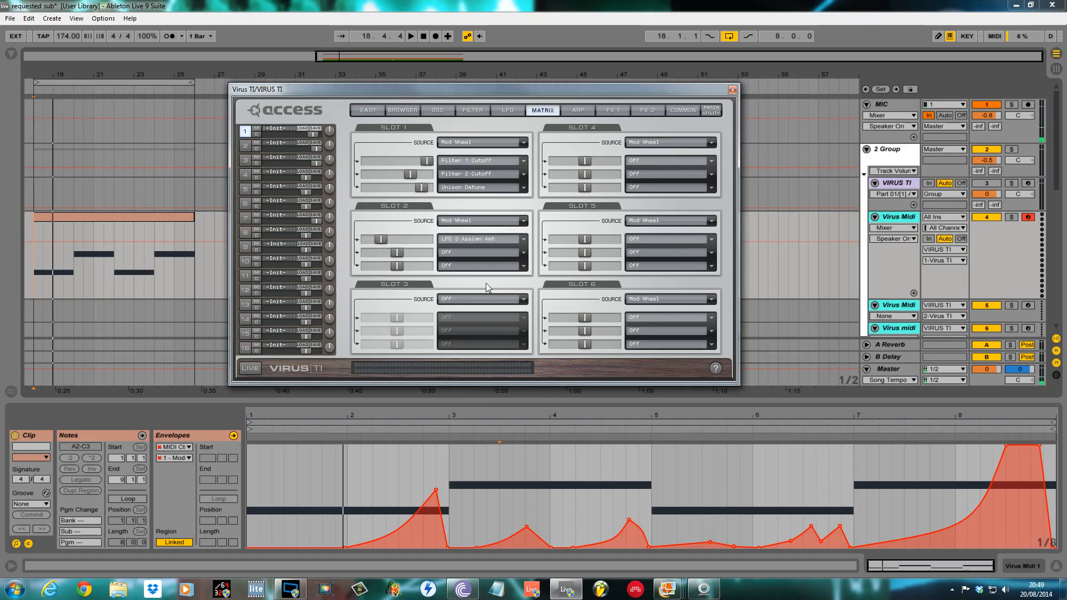
pyautogui.click(528, 256)
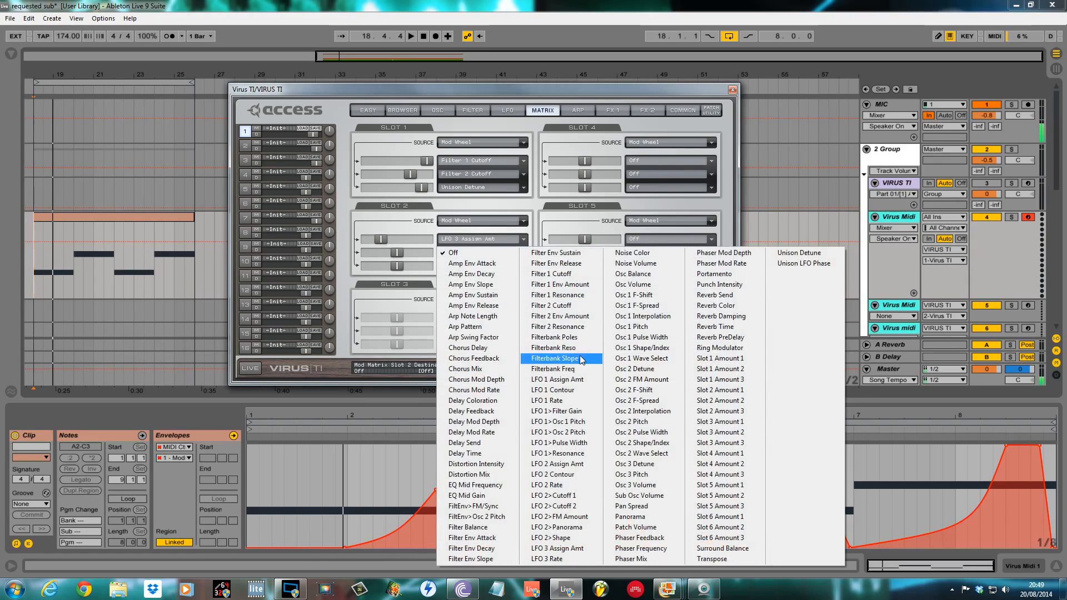
pyautogui.click(528, 369)
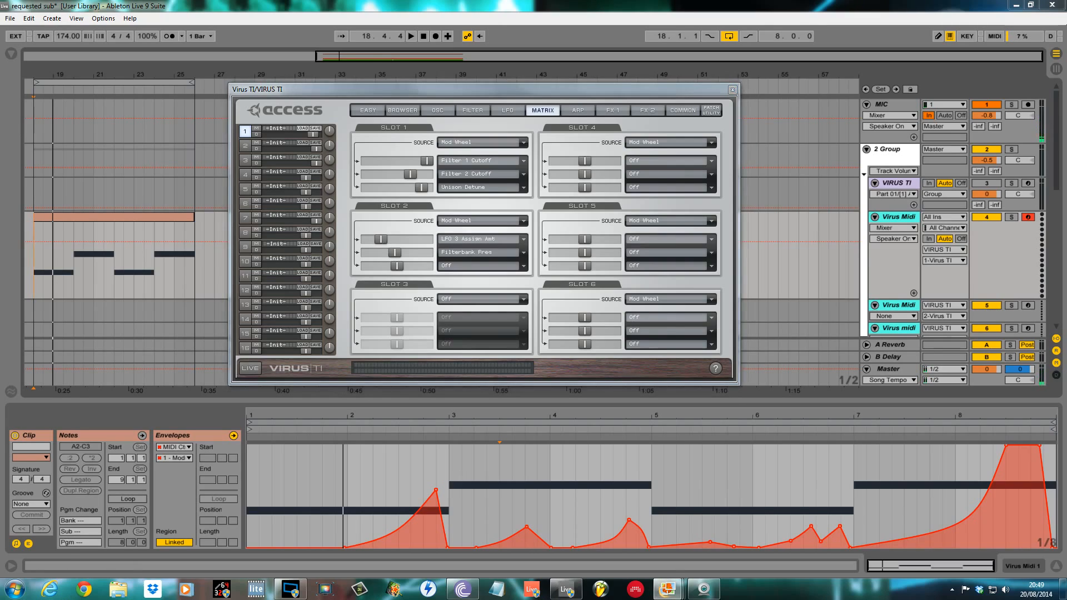
# Set LFO 3 to a sine wave clocked at 1/4 and raise its Osc 1+2 Pitch modulation amount to about a third
pyautogui.click(508, 110)
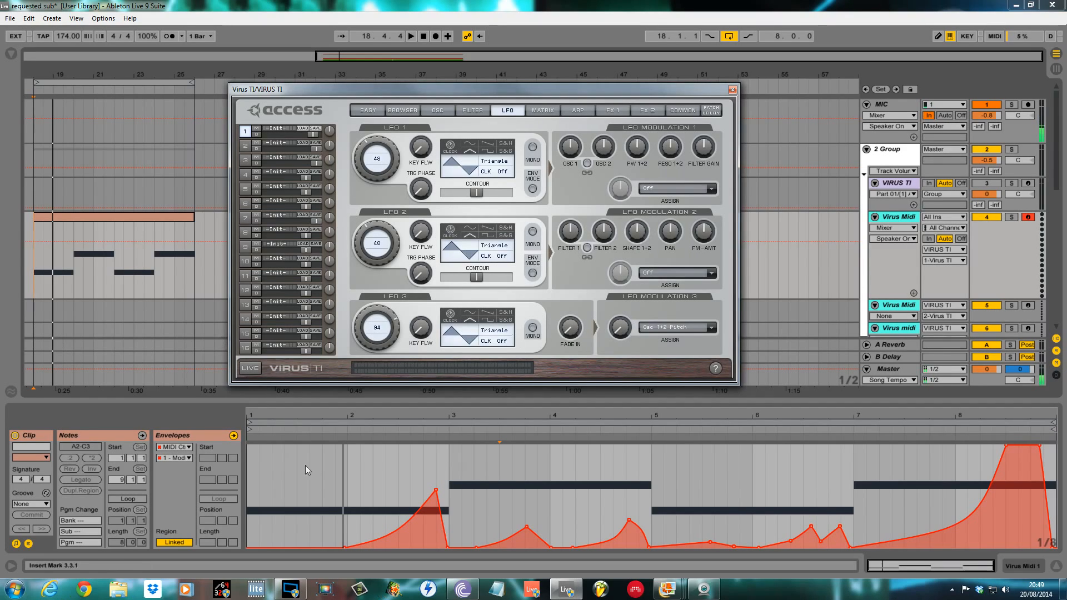
pyautogui.click(503, 341)
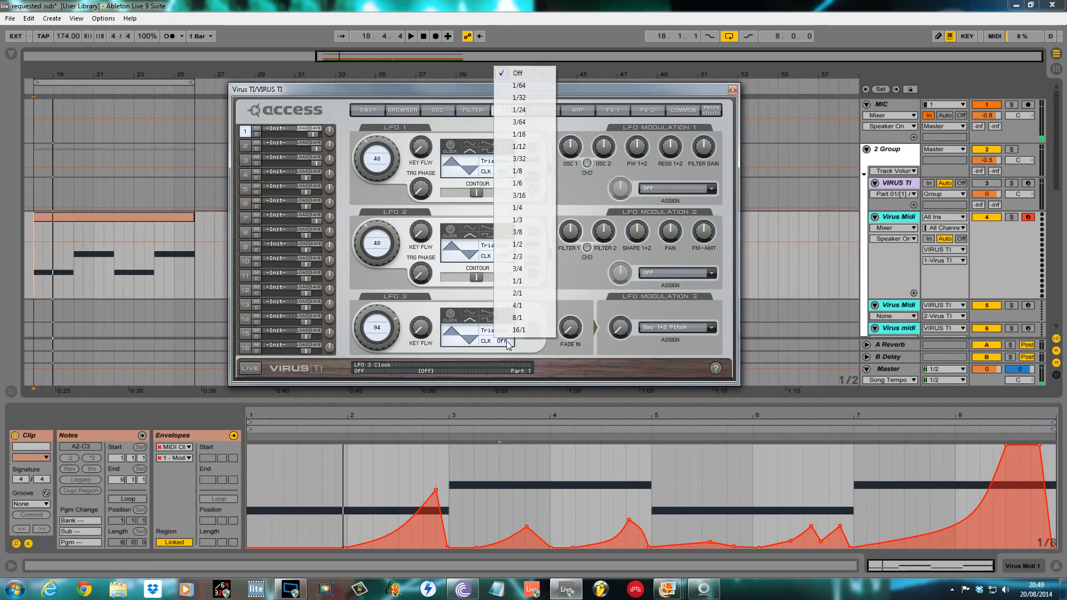
pyautogui.click(526, 208)
pyautogui.click(470, 314)
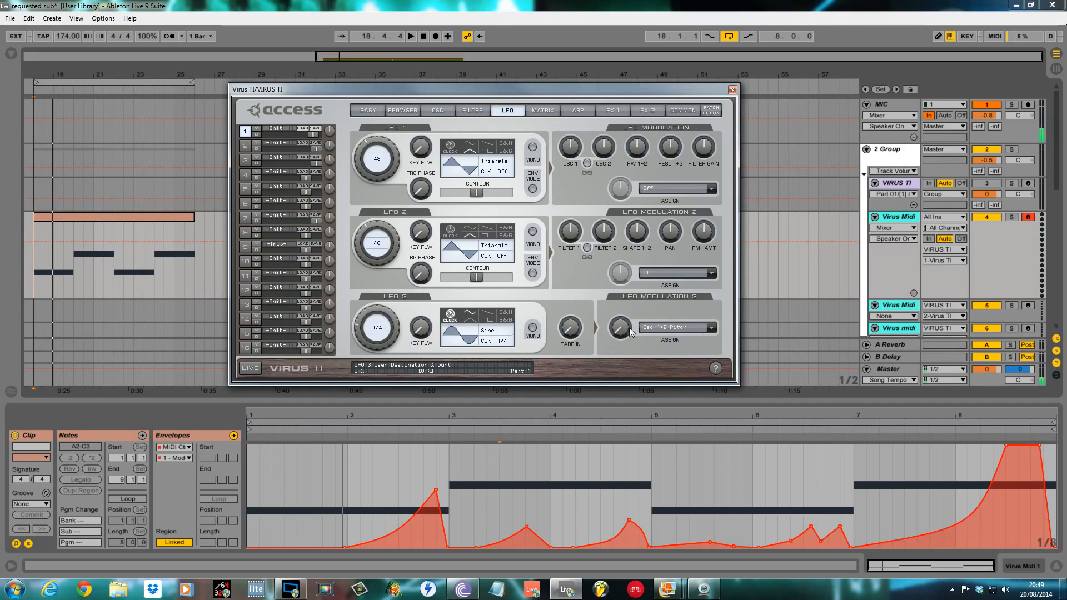
pyautogui.moveTo(620, 333); pyautogui.dragTo(620, 295)
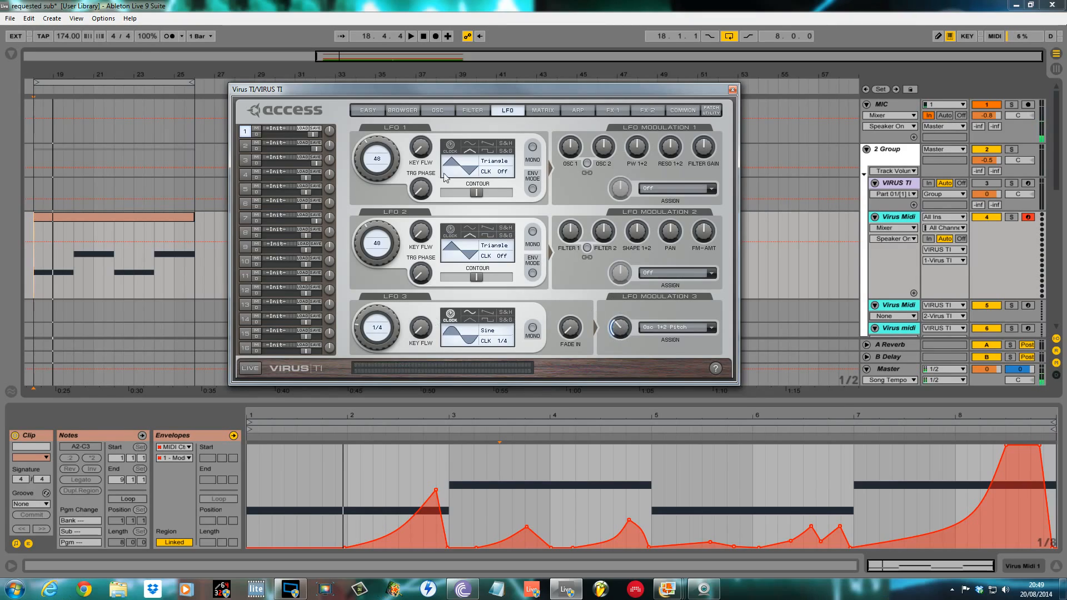
# Play the loop to audition the modulation and fine-tune LFO 3's pitch modulation amount to 35.2 %
pyautogui.click(544, 113)
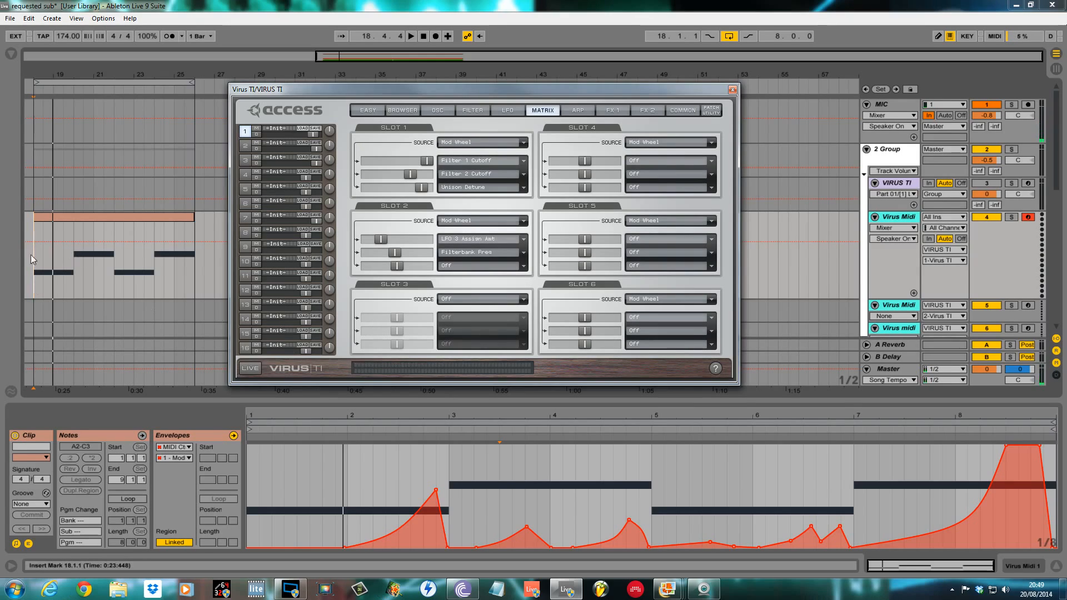
pyautogui.press('space')
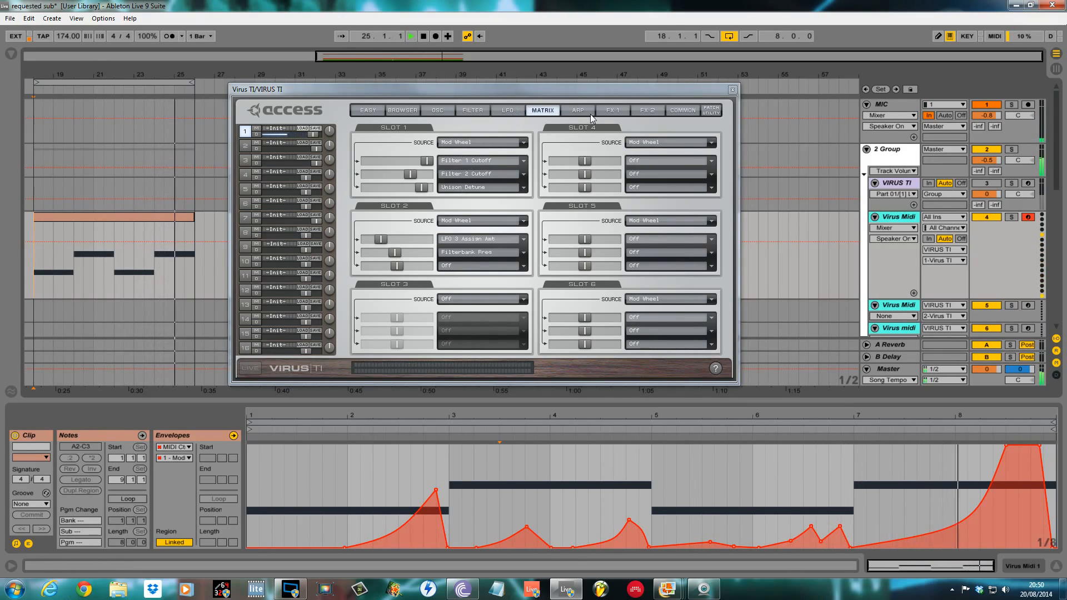
pyautogui.click(507, 110)
pyautogui.press('space')
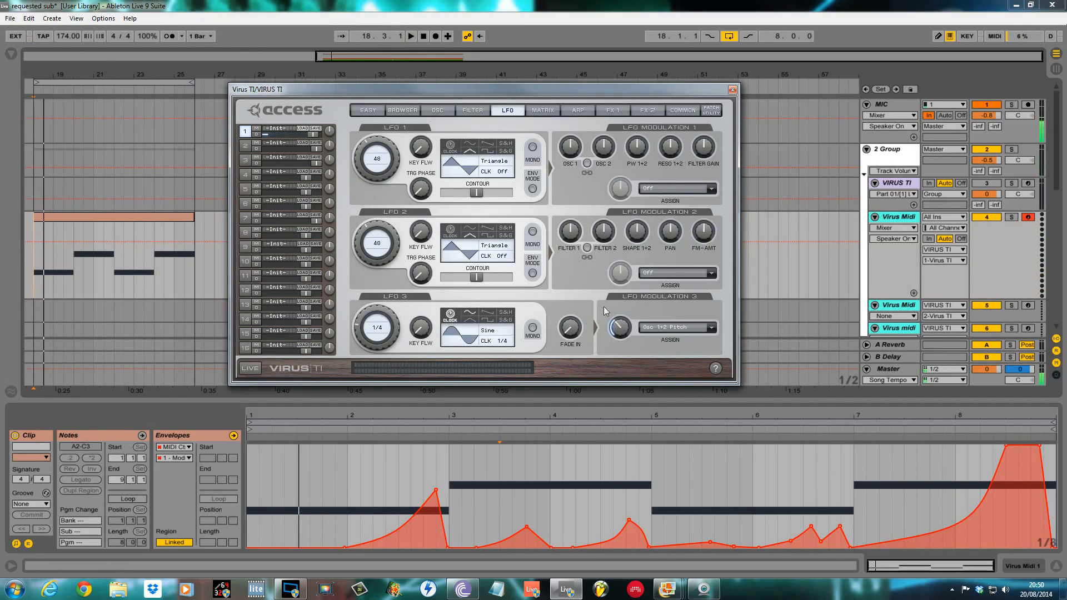
pyautogui.press('space')
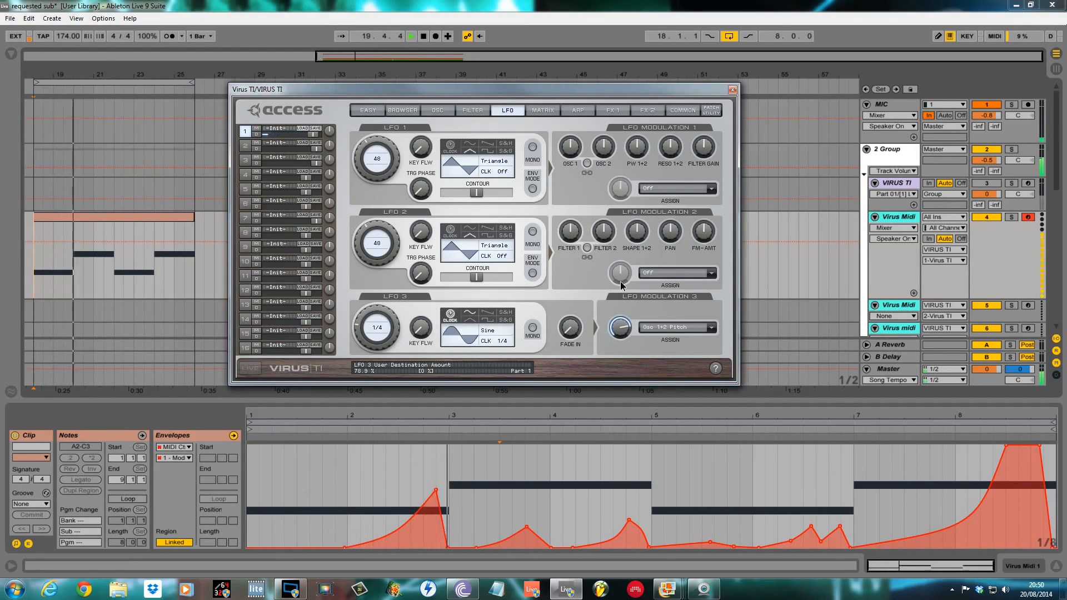
pyautogui.moveTo(621, 325); pyautogui.dragTo(611, 324)
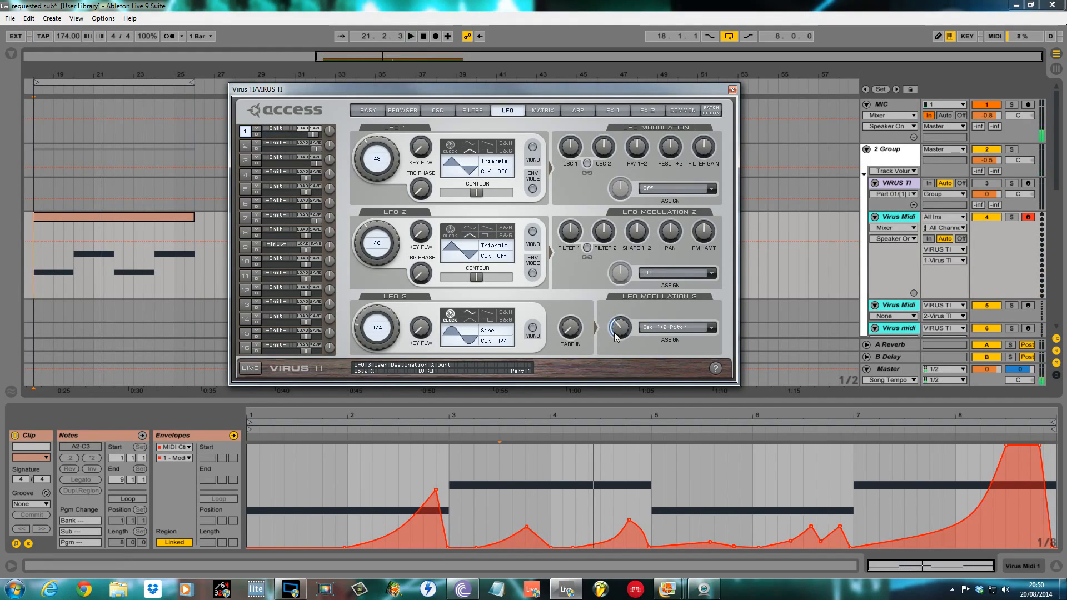
# Raise the intensity of the Analog Boost character effect to about two thirds
pyautogui.click(614, 111)
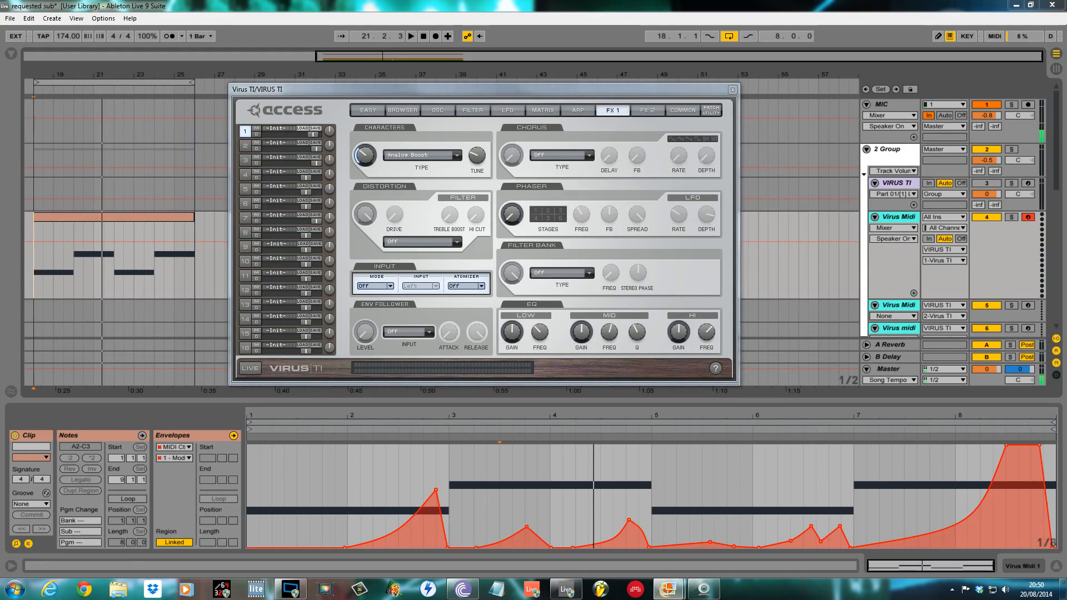
pyautogui.moveTo(367, 162); pyautogui.dragTo(366, 143)
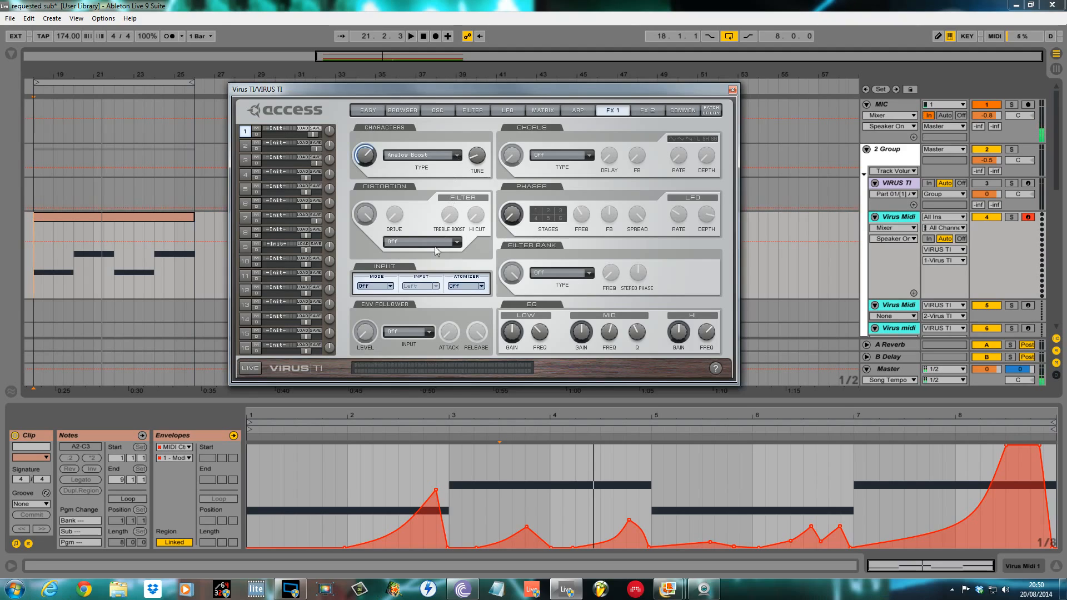
# Set the chorus type to Vintage and raise its mix to a little below halfway
pyautogui.press('space')
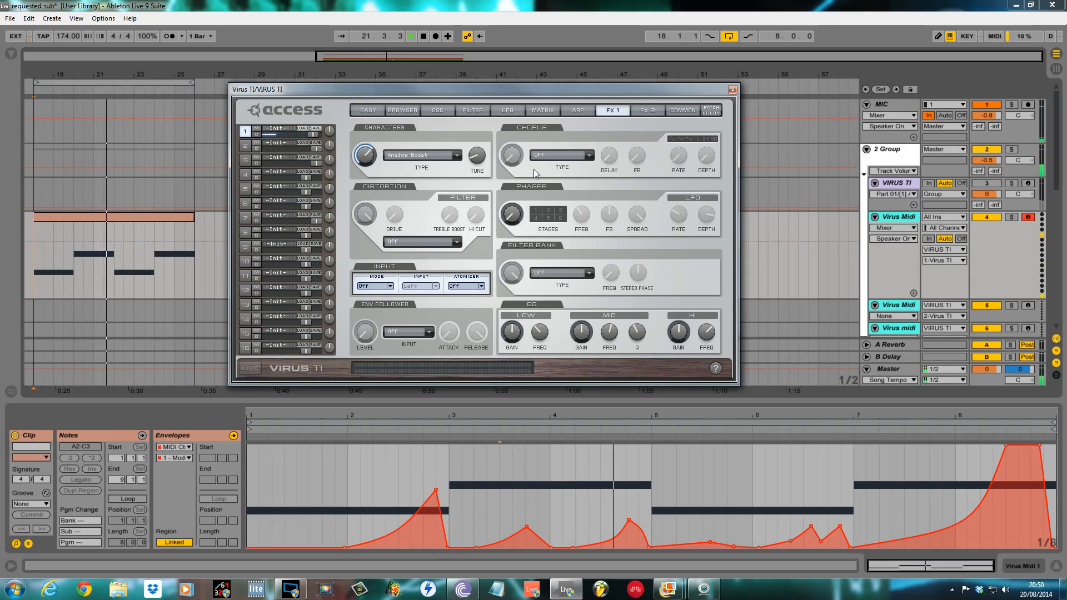
pyautogui.click(589, 156)
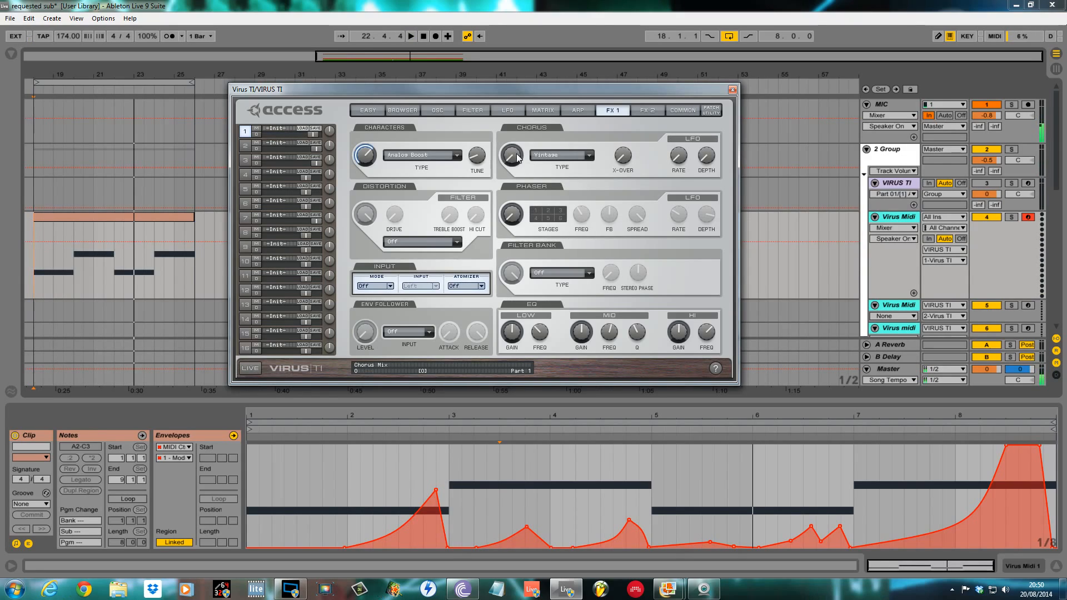
pyautogui.moveTo(516, 158); pyautogui.dragTo(516, 130)
# Set the distortion type to Onion Overdrive with a high intensity and play the loop to audition it
pyautogui.click(451, 242)
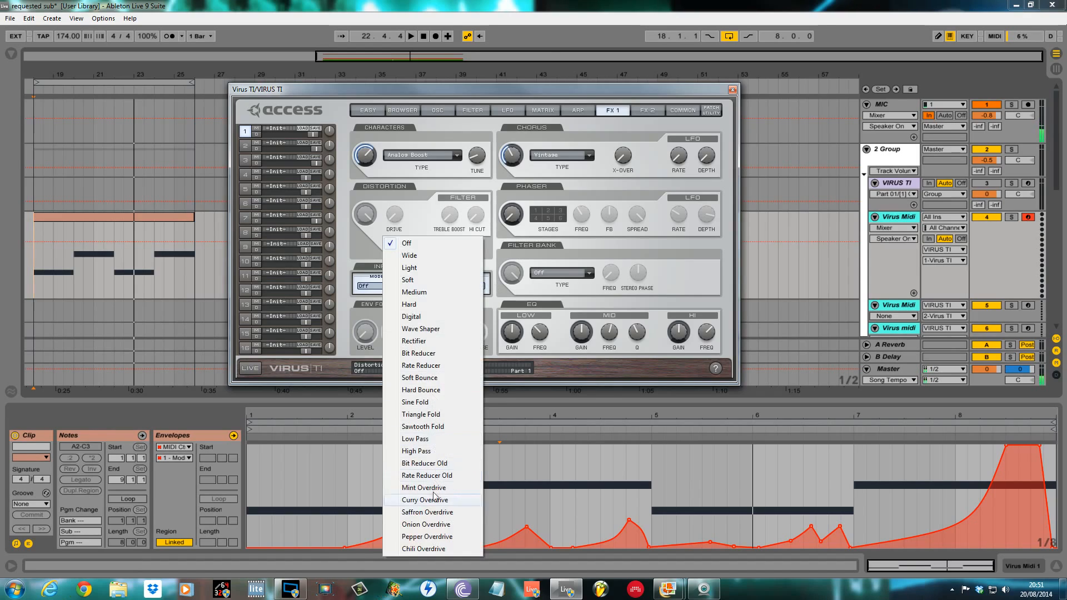
pyautogui.click(436, 525)
pyautogui.moveTo(364, 212); pyautogui.dragTo(365, 230)
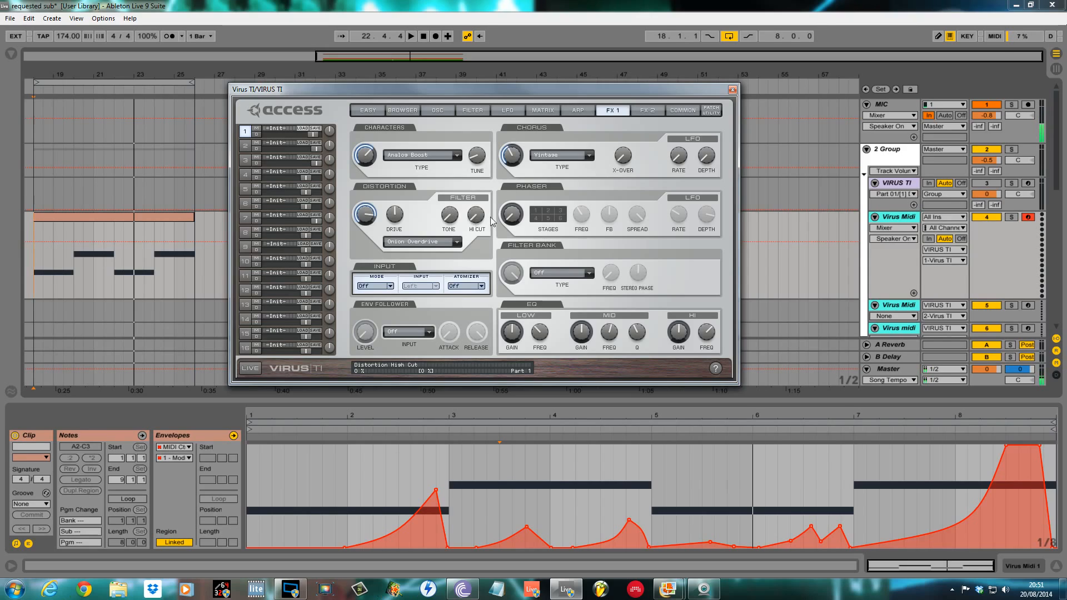
pyautogui.press('space')
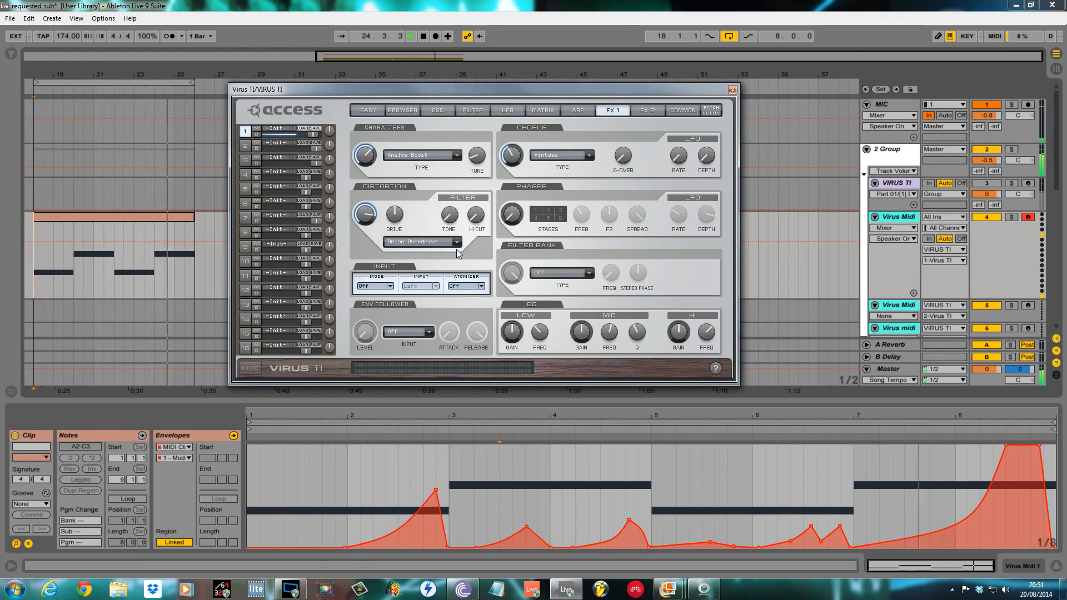
pyautogui.press('space')
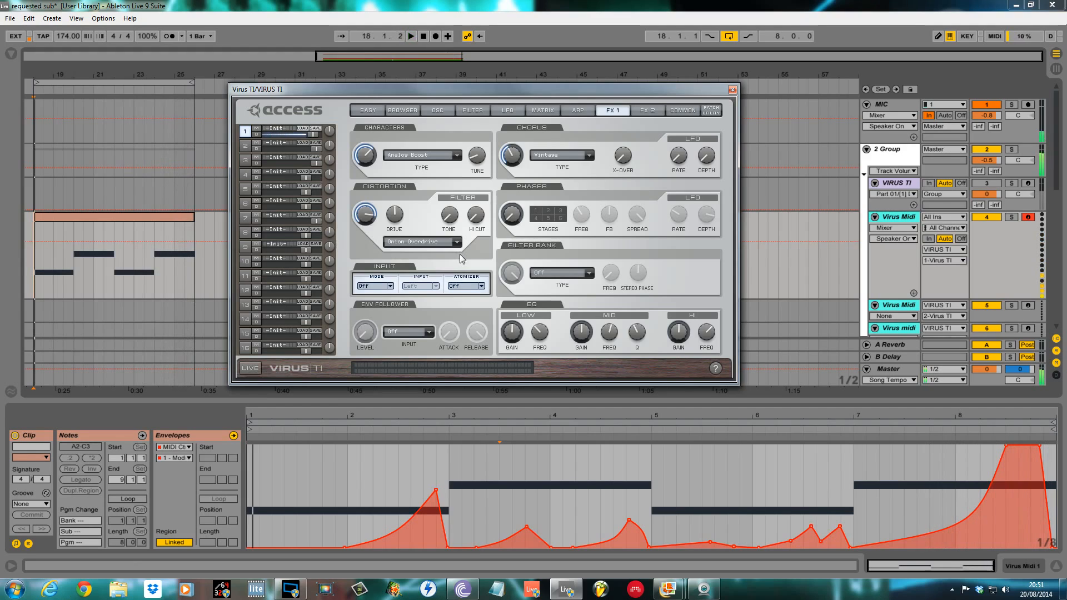
# Set the filter bank type to Vowel Filter with its mix at 59.4 %
pyautogui.click(589, 275)
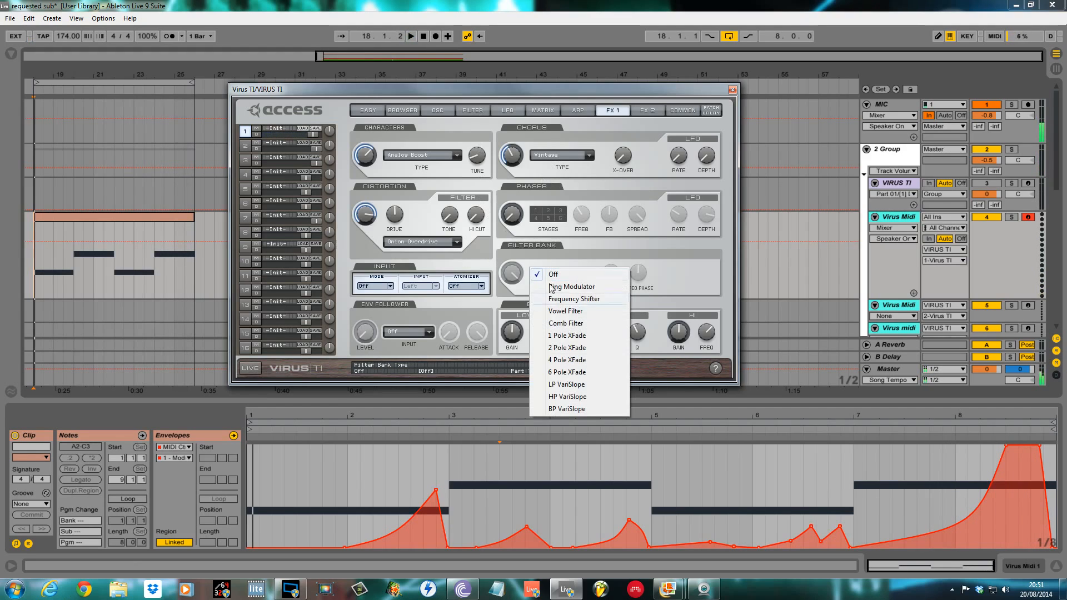
pyautogui.click(575, 311)
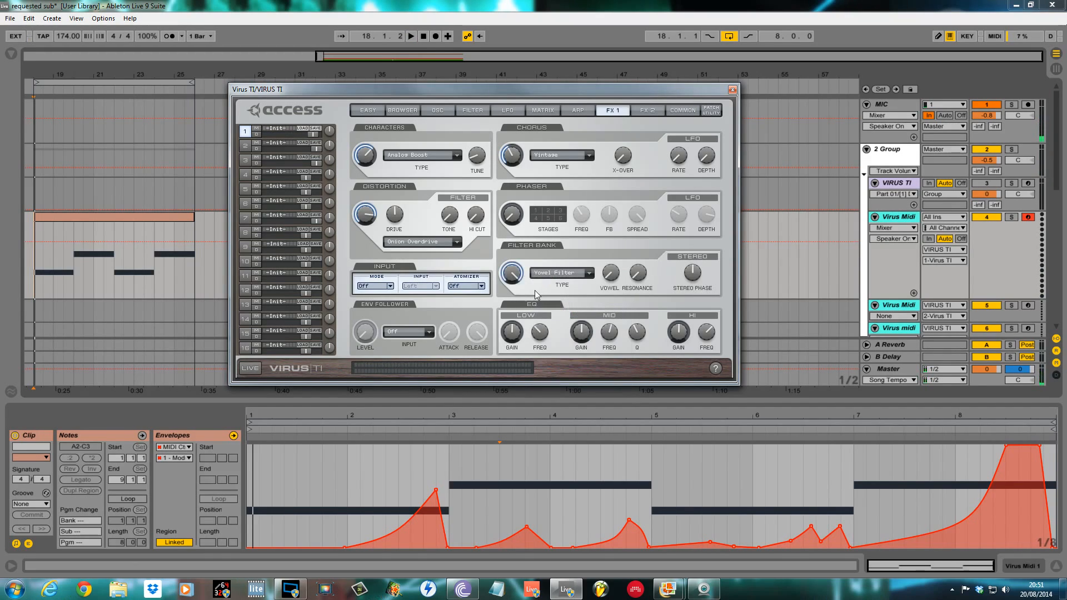
pyautogui.moveTo(512, 301); pyautogui.dragTo(512, 313)
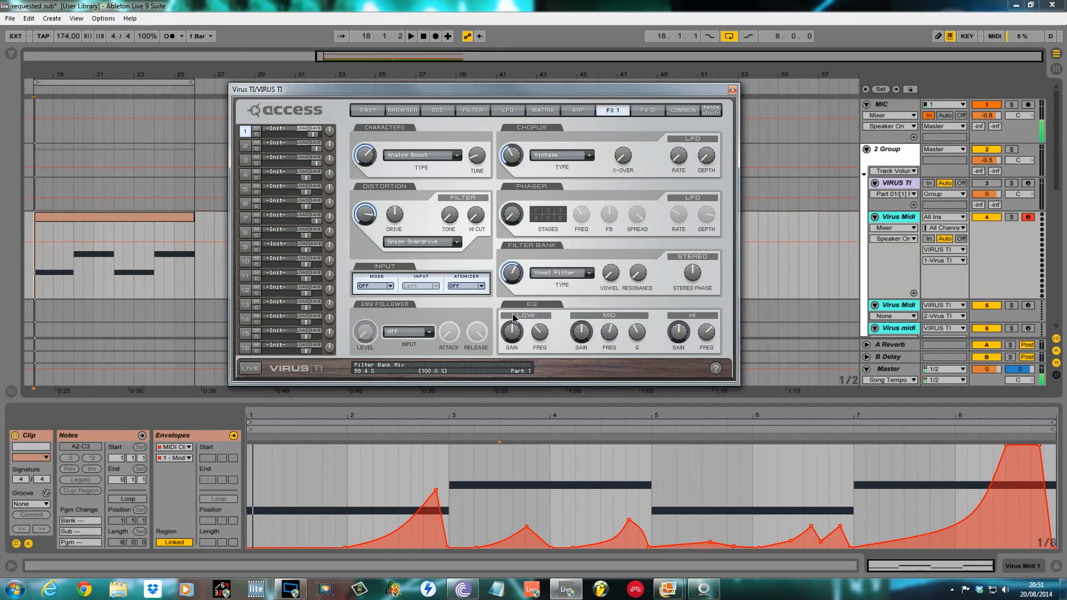
# Raise the vowel filter's Vowel and Resonance amounts, keeping both below halfway, and play the loop to audition them
pyautogui.moveTo(610, 279); pyautogui.dragTo(595, 250)
pyautogui.moveTo(593, 212)
pyautogui.mouseDown()
pyautogui.moveTo(598, 188)
pyautogui.moveTo(596, 238)
pyautogui.moveTo(592, 208)
pyautogui.mouseUp()
pyautogui.moveTo(637, 273); pyautogui.dragTo(632, 199)
pyautogui.press('space')
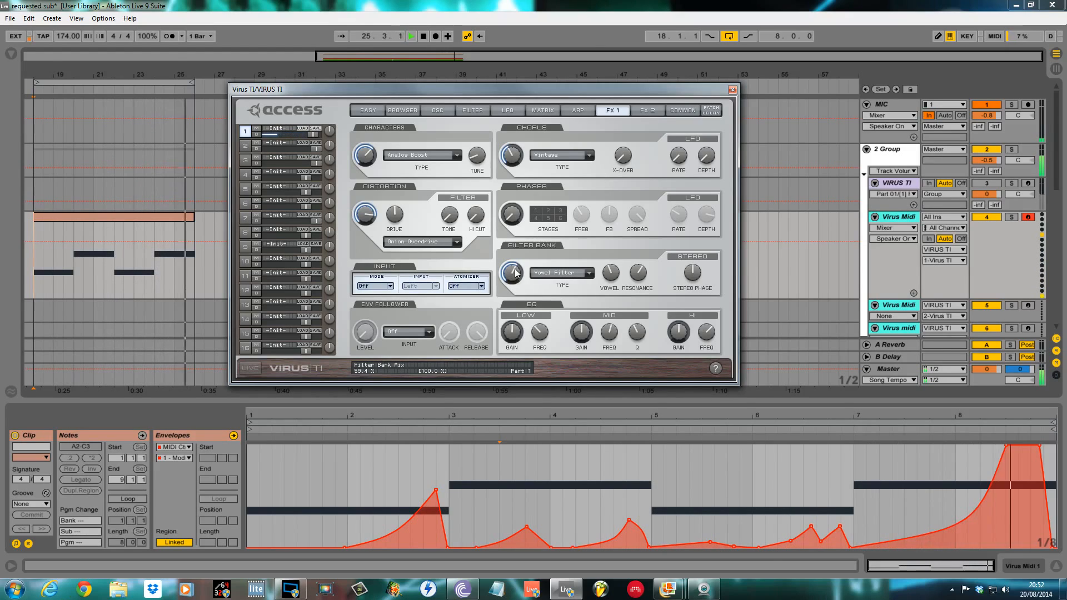
pyautogui.press('space')
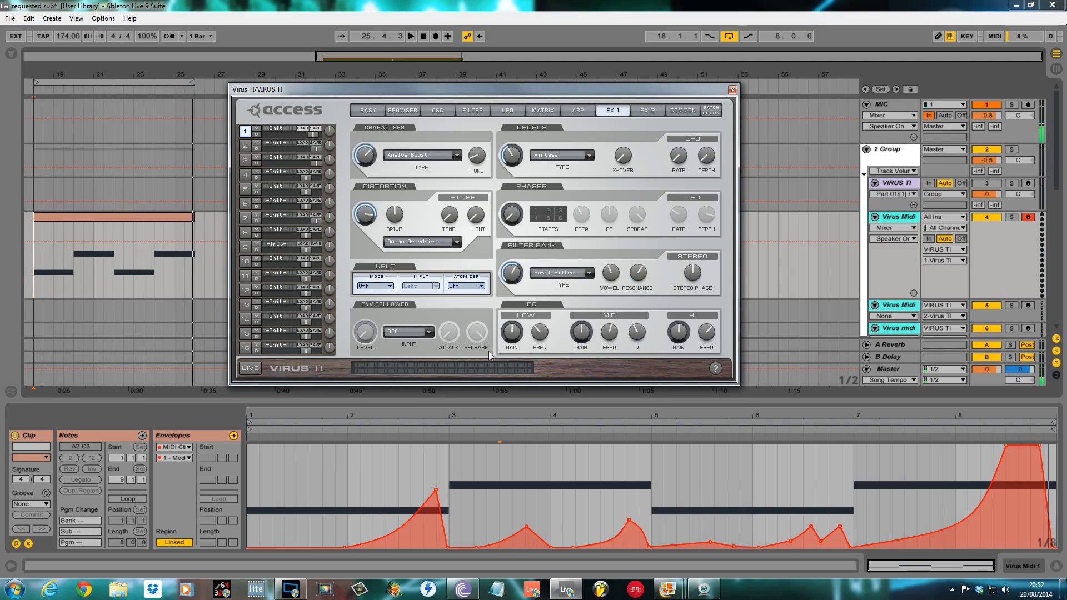
# Boost the EQ's low gain strongly and its mid and high gains slightly
pyautogui.moveTo(507, 324); pyautogui.dragTo(511, 302)
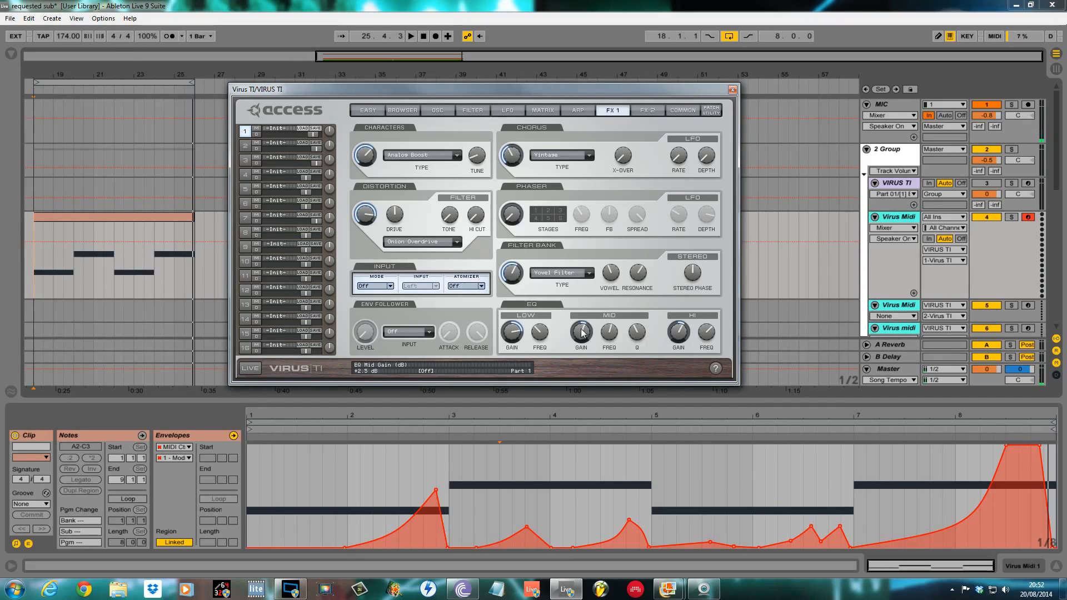
pyautogui.scroll(-2, 687, 334)
# Switch on the Classic delay at a send level of -8.0 dB and set its clock to 1/64
pyautogui.click(633, 111)
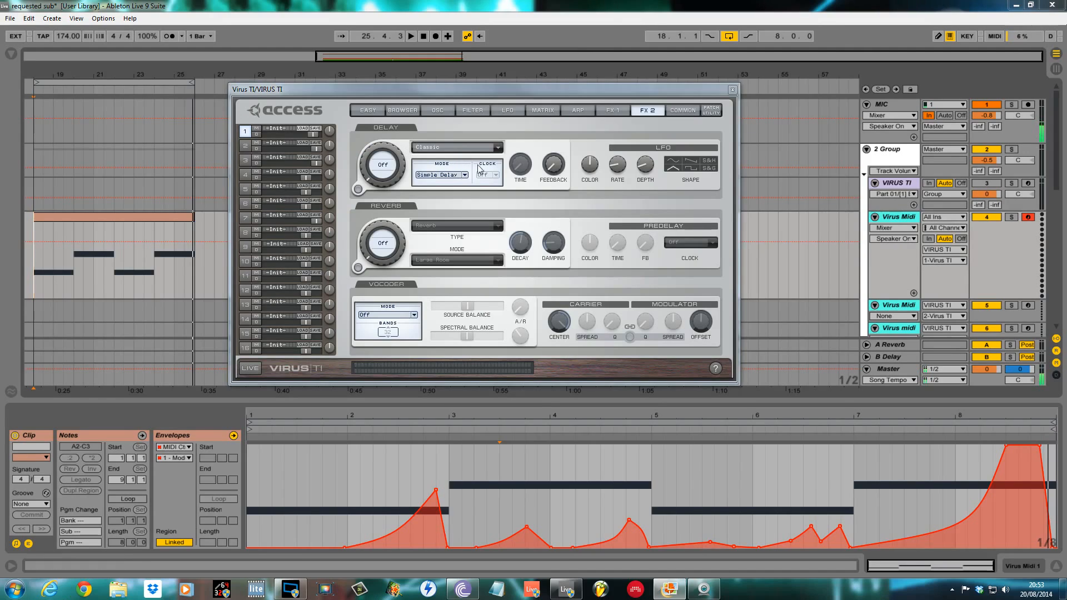
pyautogui.click(358, 189)
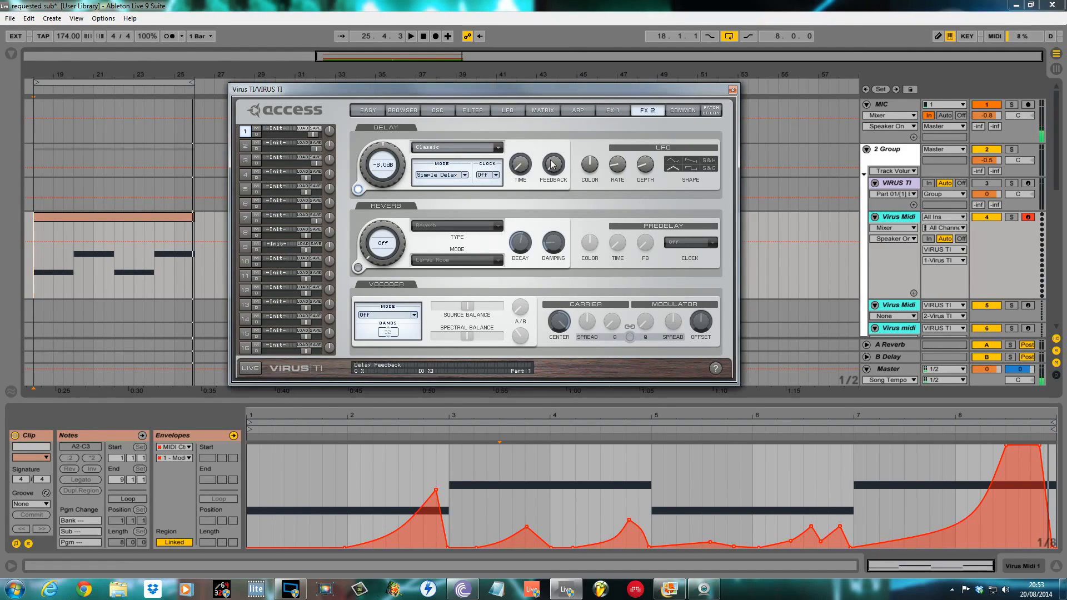
pyautogui.click(495, 175)
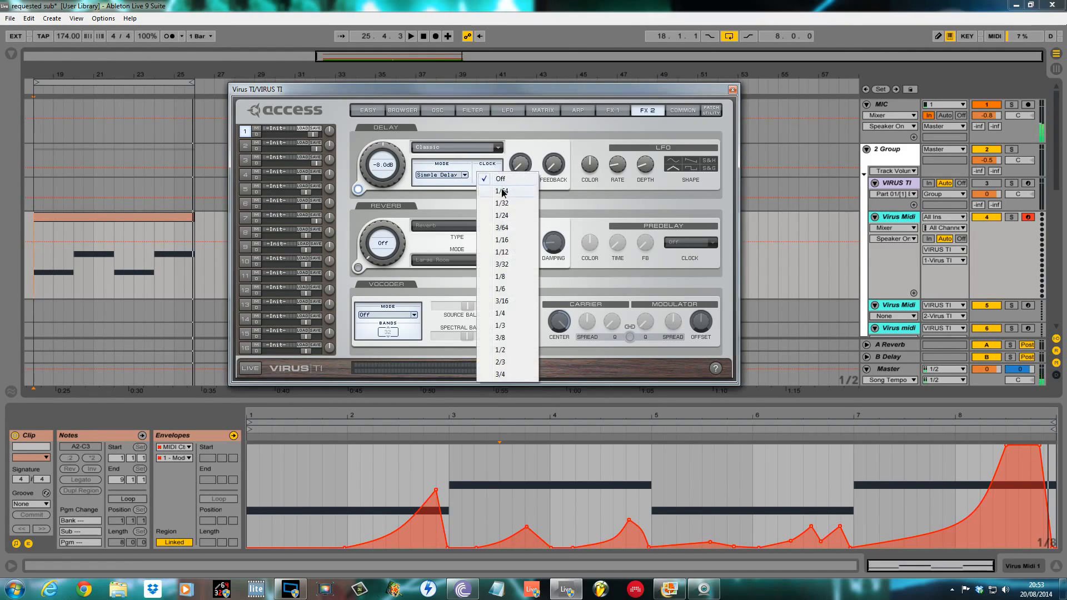
pyautogui.click(502, 191)
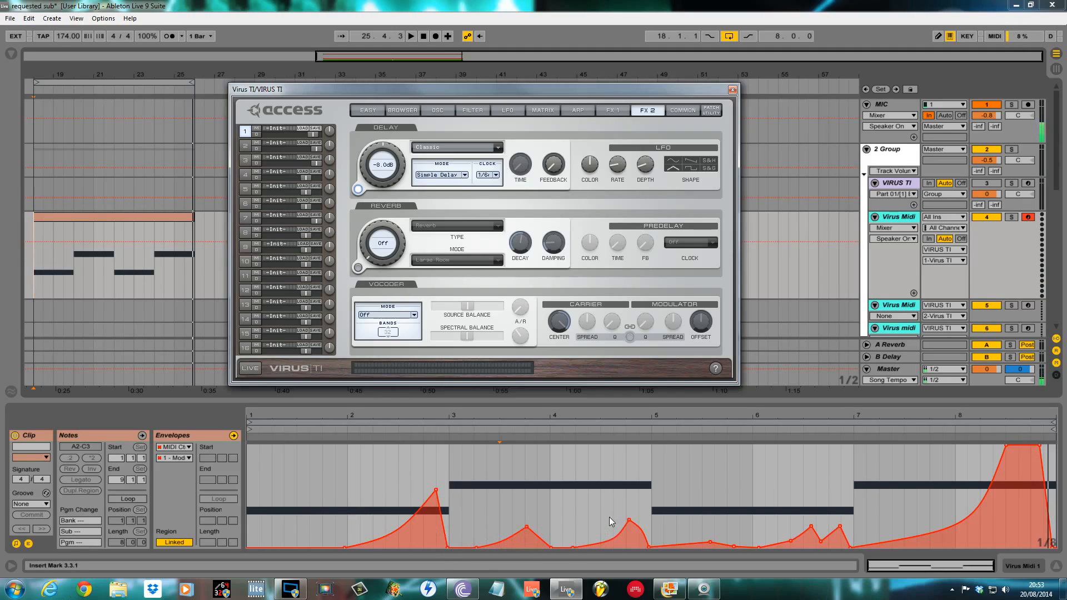
# Compare the loop with the delay off and on, raise the delay feedback to about a third, and leave the delay enabled
pyautogui.moveTo(572, 592)
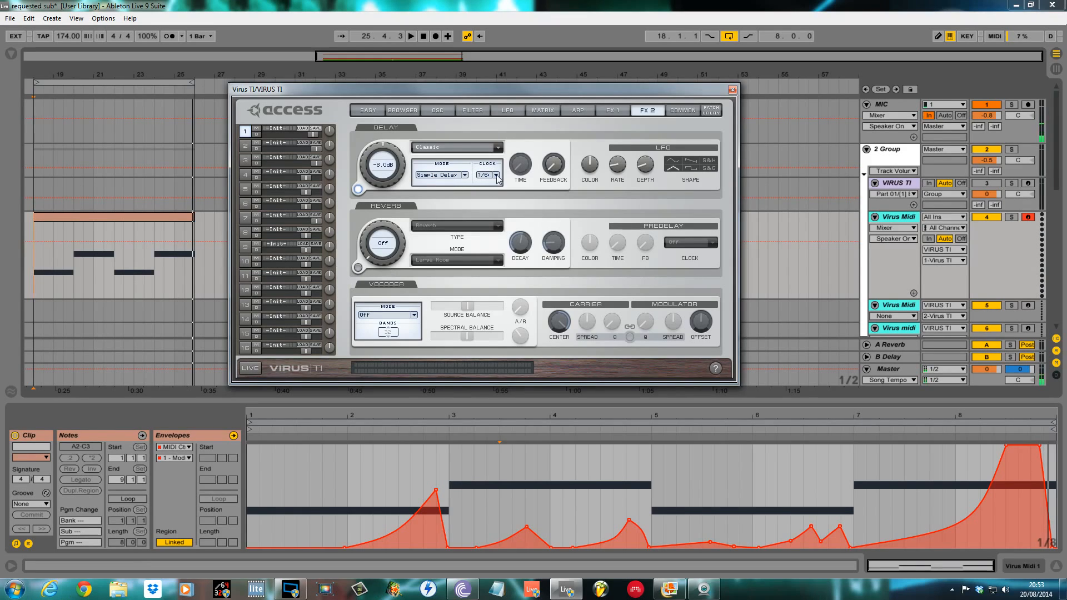
pyautogui.click(359, 192)
pyautogui.press('space')
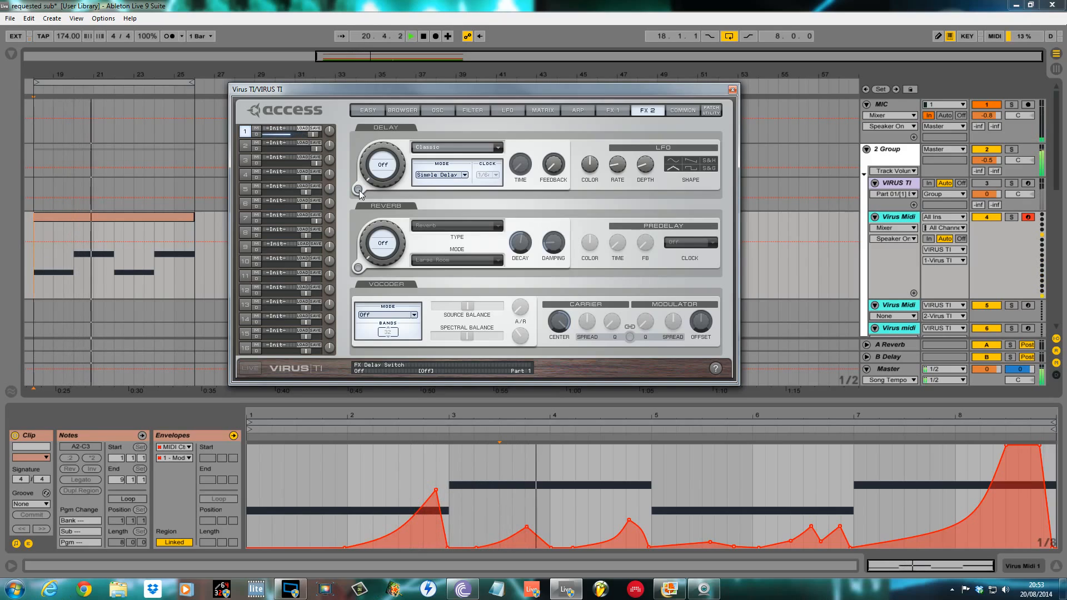
pyautogui.click(359, 190)
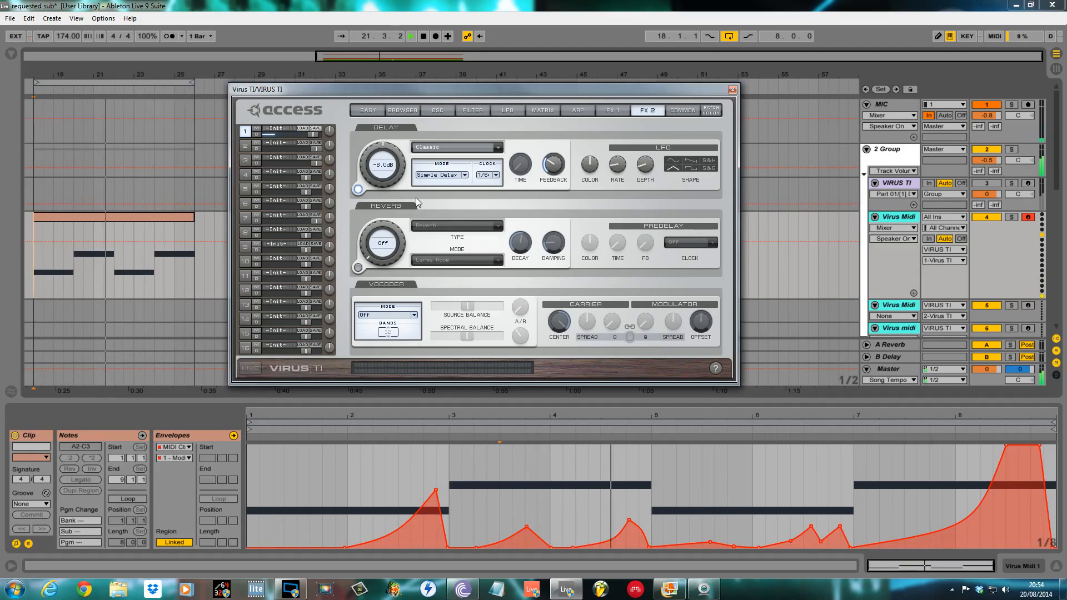
pyautogui.click(358, 189)
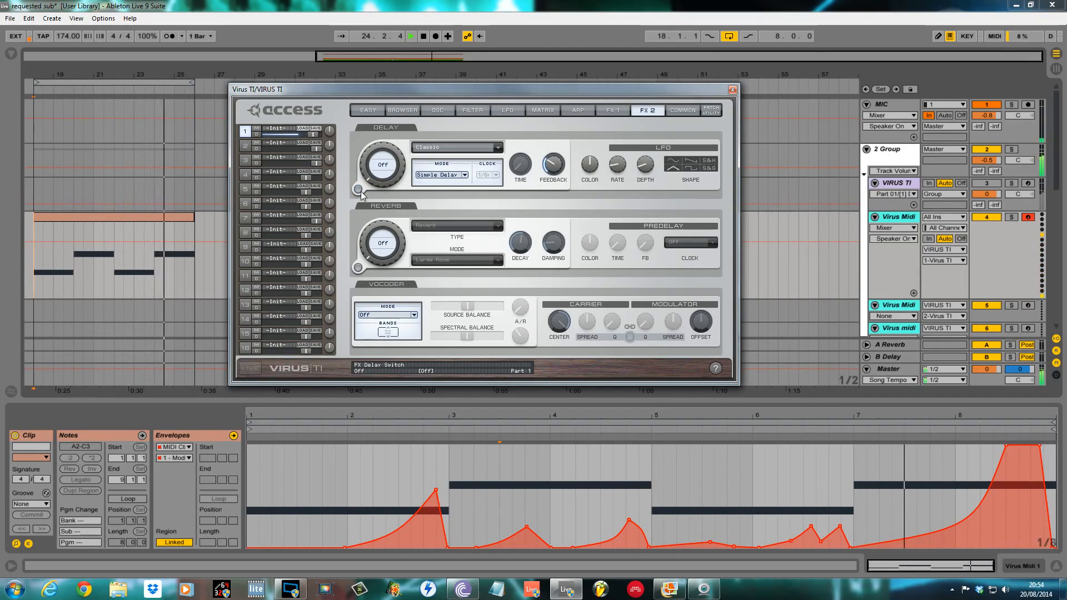
pyautogui.click(359, 189)
pyautogui.press('space')
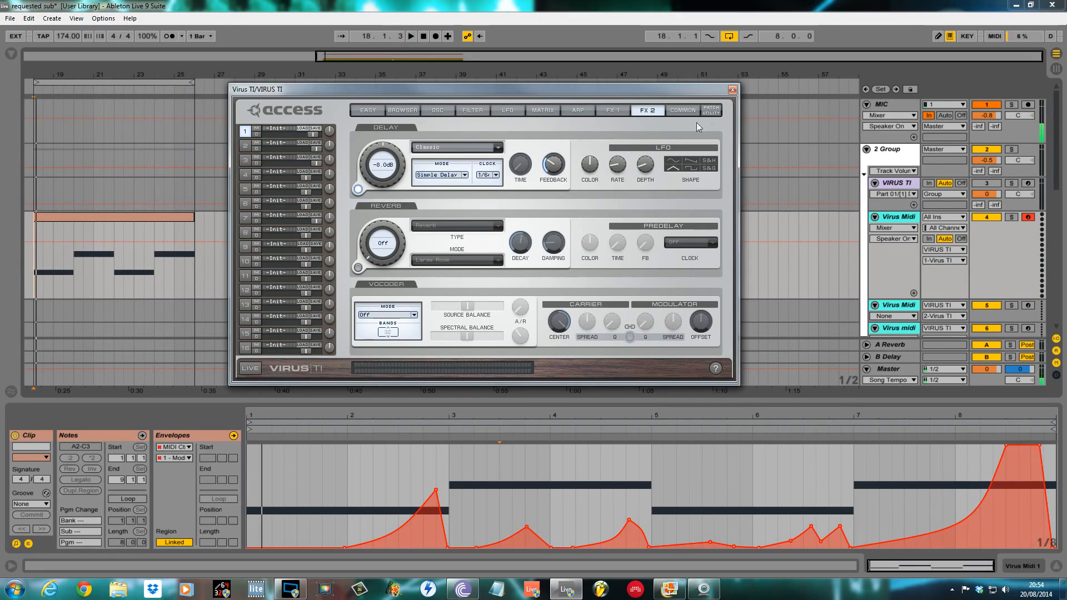
# Review the patch's oscillator, unison and mixer settings and shift the synth window slightly aside
pyautogui.click(438, 111)
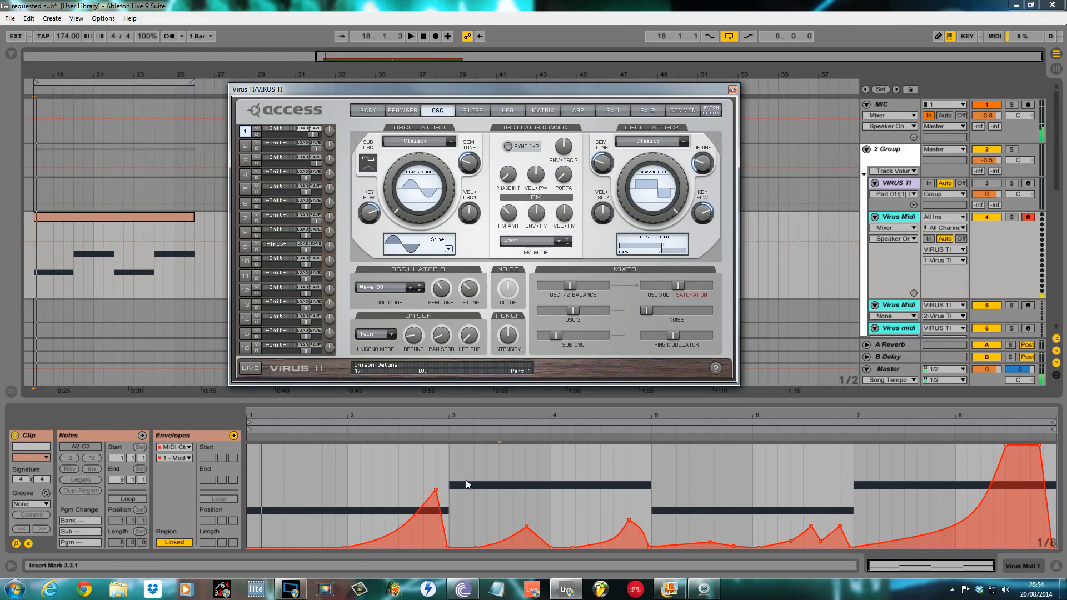
pyautogui.moveTo(413, 98)
pyautogui.mouseDown()
pyautogui.moveTo(381, 112)
pyautogui.moveTo(397, 97)
pyautogui.mouseUp()
pyautogui.moveTo(569, 86); pyautogui.dragTo(594, 85)
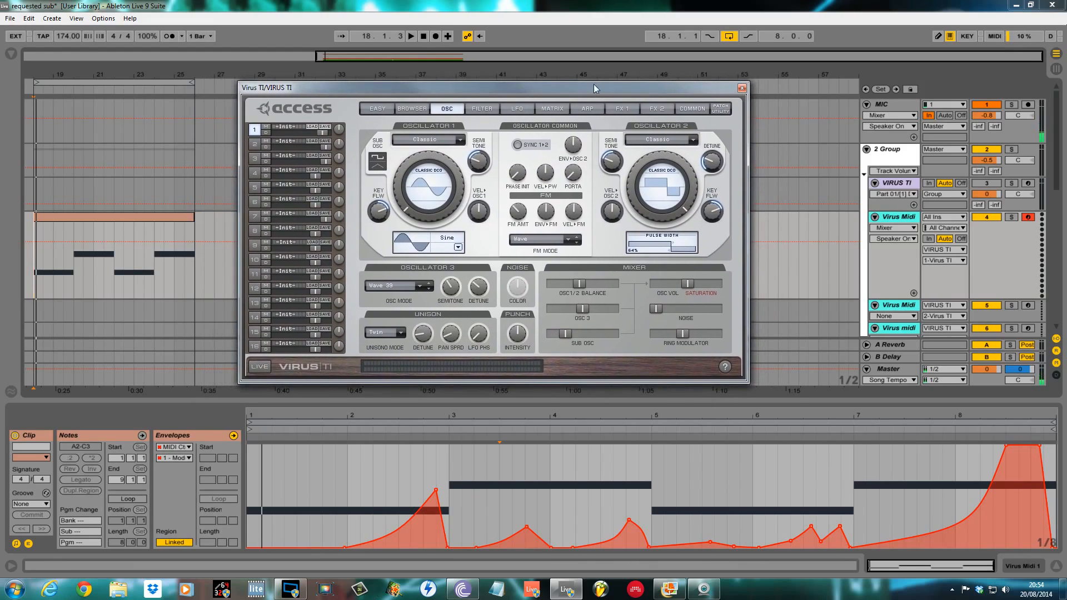